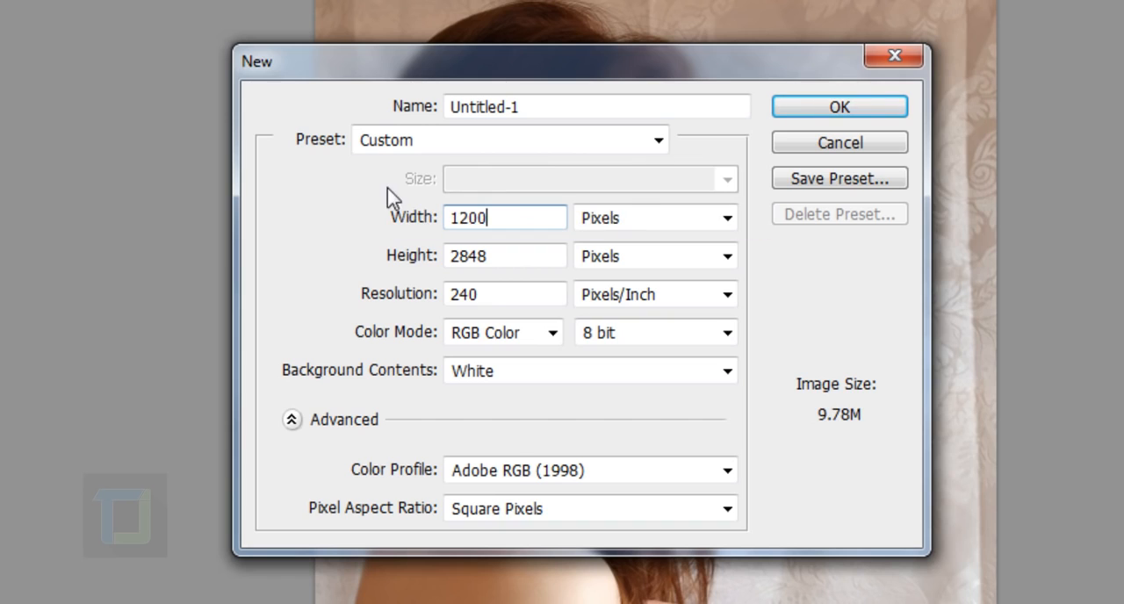
# Create a new document 1200 by 1200 pixels at a resolution of 150 pixels/inch
pyautogui.press('Tab')
pyautogui.write('1200')
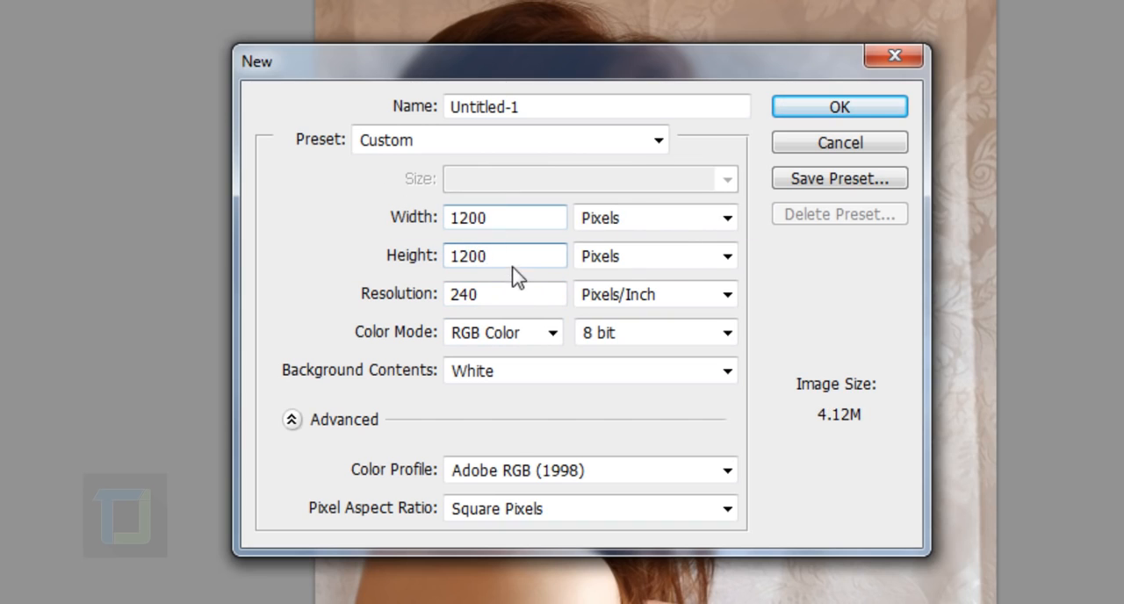
pyautogui.moveTo(508, 303); pyautogui.dragTo(374, 321)
pyautogui.write('150')
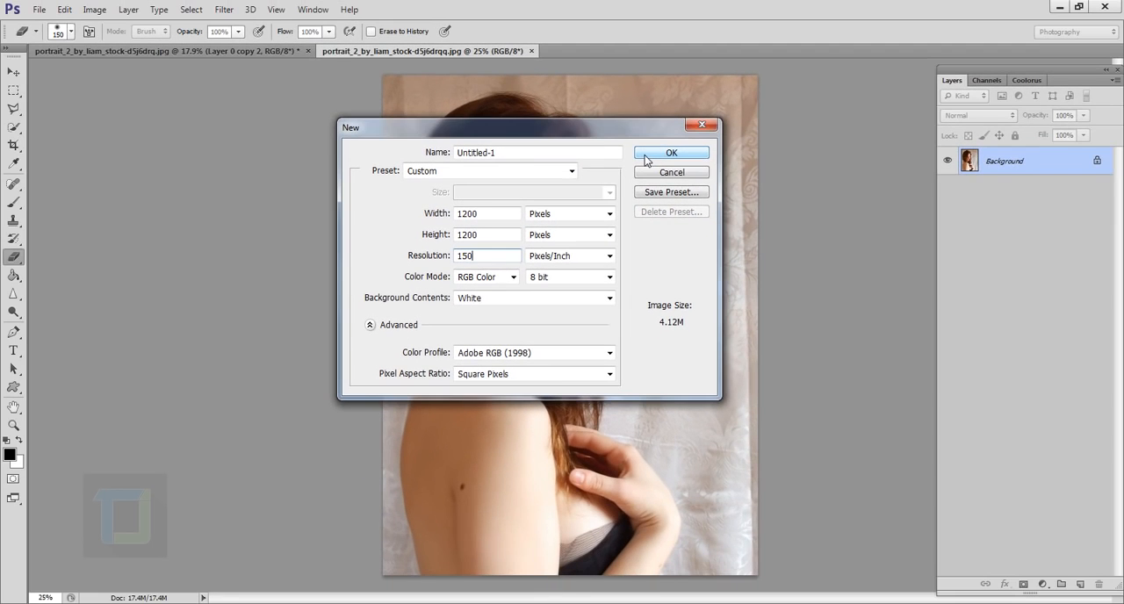
pyautogui.click(646, 155)
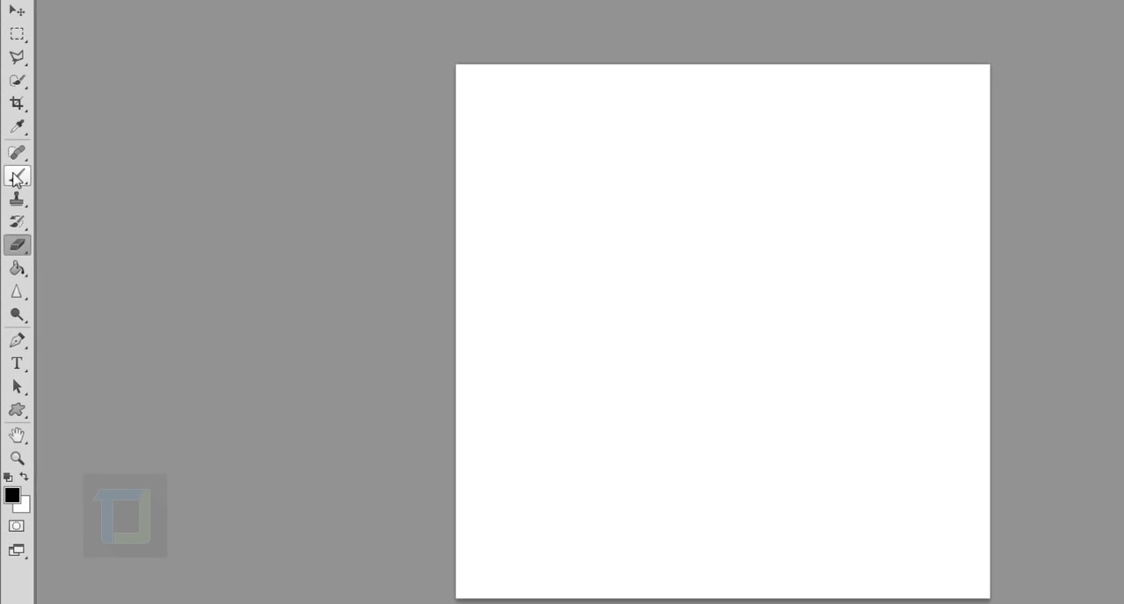
# Paint a curved test stroke diagonally across the blank canvas with the Brush tool's 32 px textured tip
pyautogui.click(15, 177)
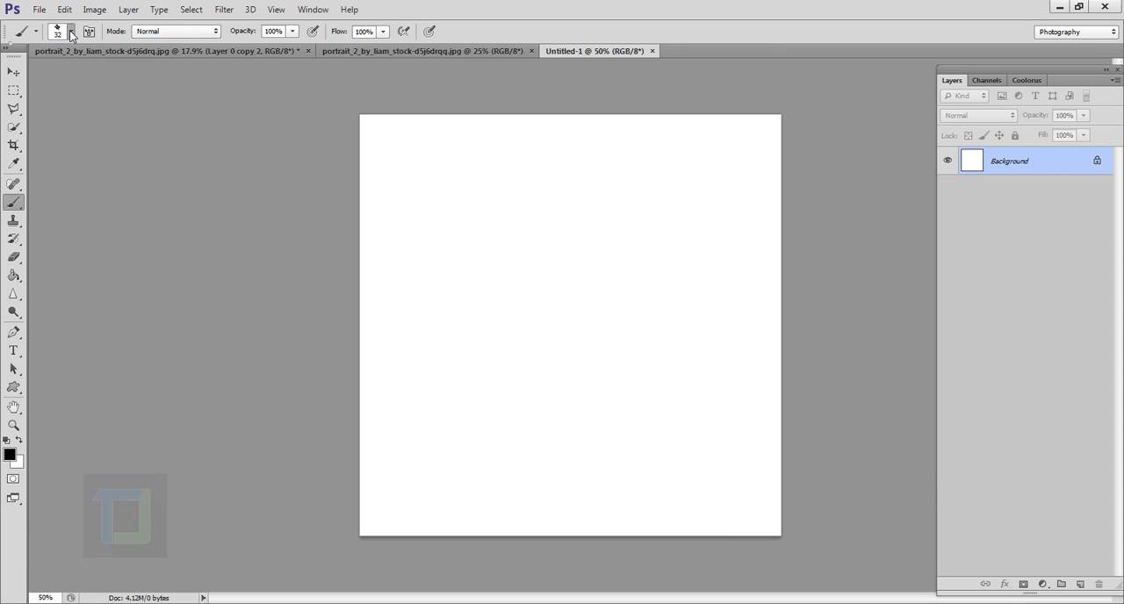
pyautogui.click(72, 35)
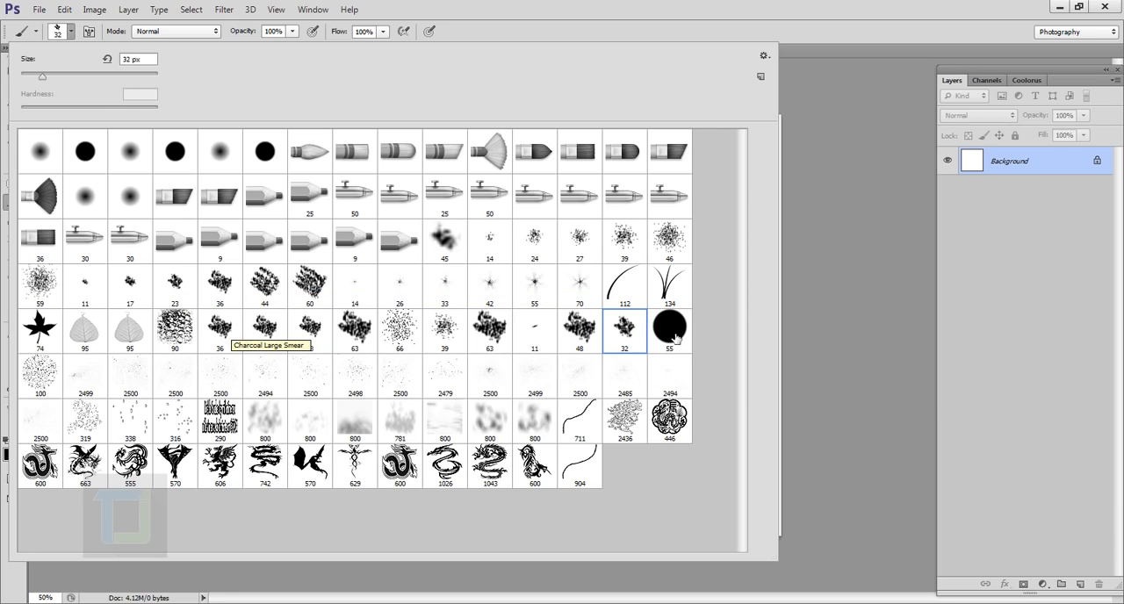
pyautogui.click(1065, 168)
pyautogui.moveTo(401, 482)
pyautogui.mouseDown()
pyautogui.moveTo(396, 419)
pyautogui.moveTo(447, 351)
pyautogui.moveTo(663, 276)
pyautogui.moveTo(685, 189)
pyautogui.mouseUp()
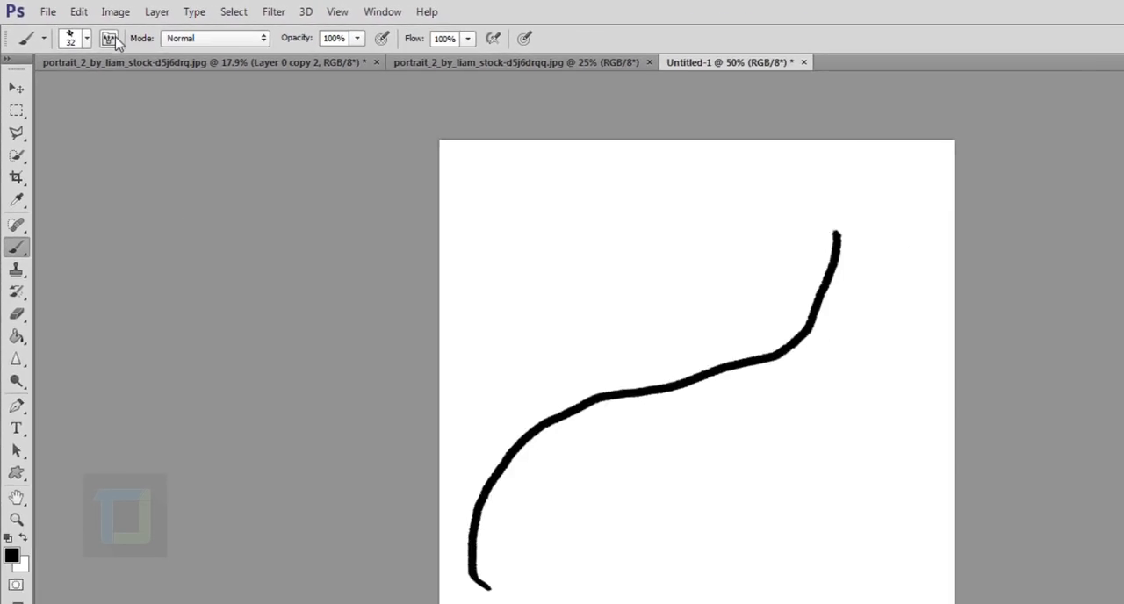
# Set the brush tip's spacing to 20% in the brush settings
pyautogui.click(166, 60)
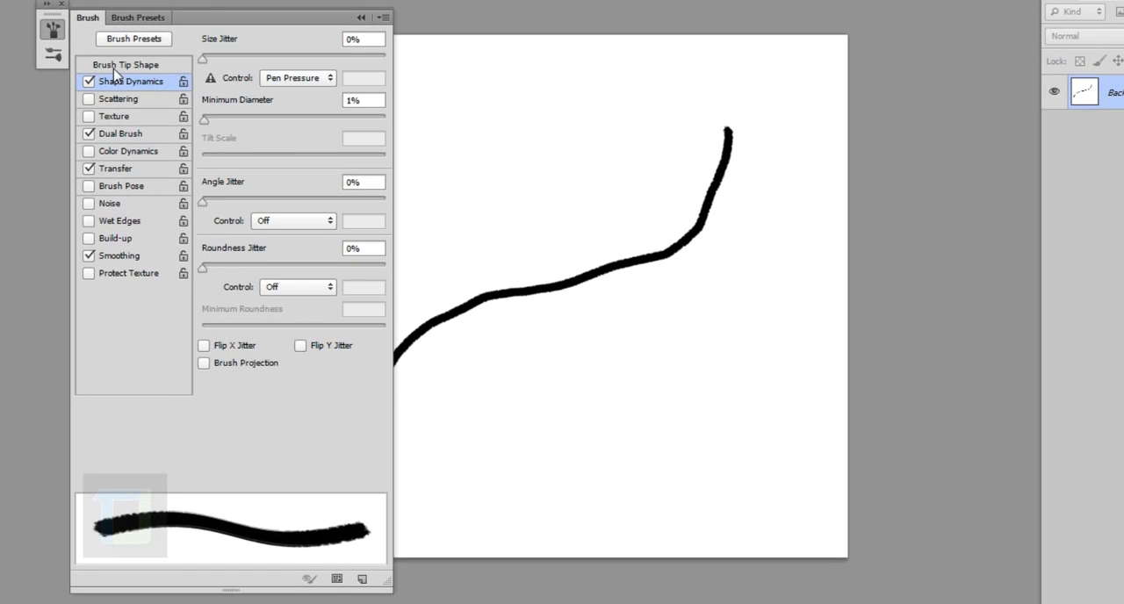
pyautogui.click(115, 67)
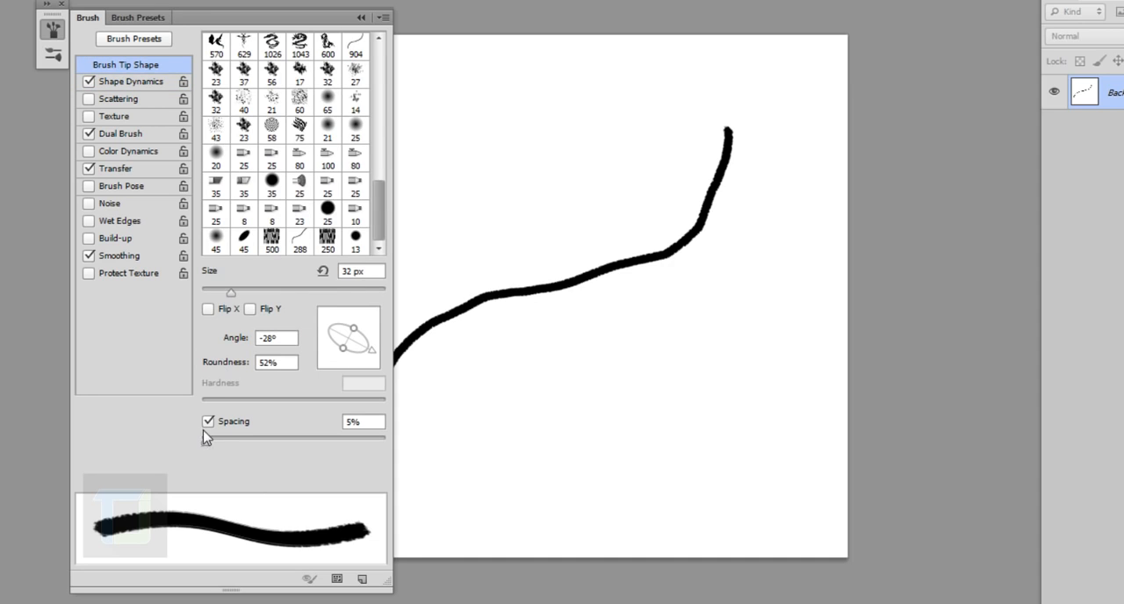
pyautogui.moveTo(208, 441); pyautogui.dragTo(221, 442)
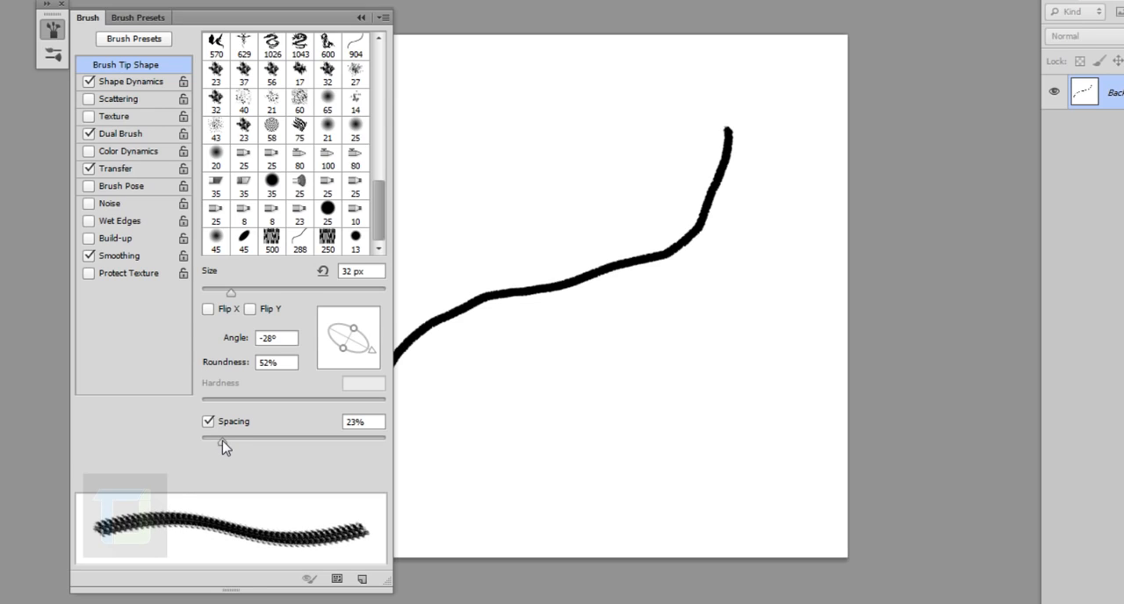
pyautogui.moveTo(221, 442); pyautogui.dragTo(219, 442)
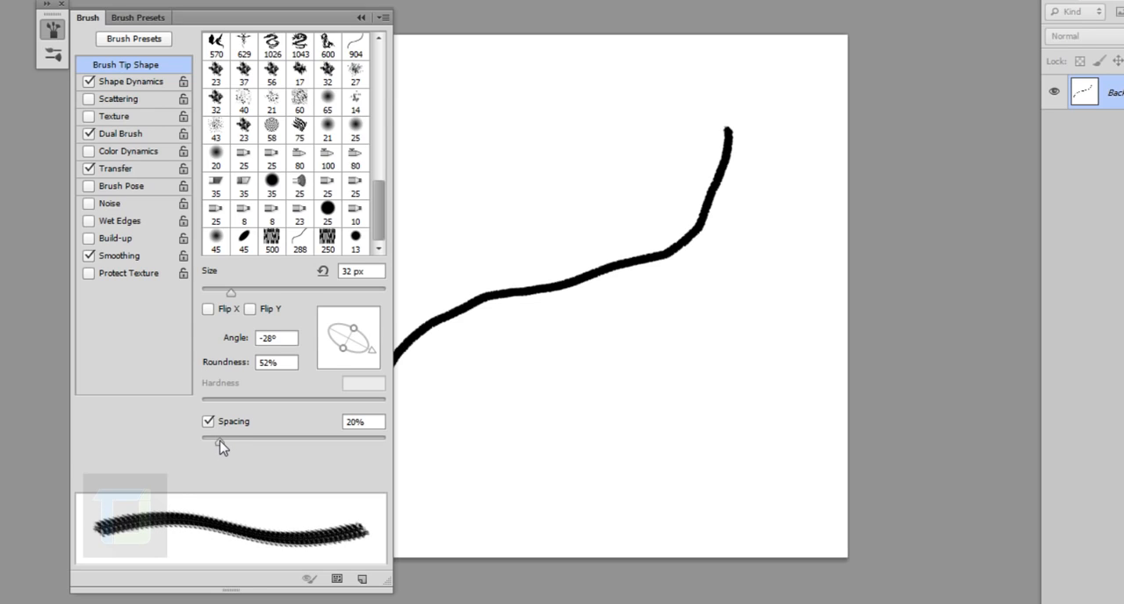
# Set the brush's Angle Jitter and Size Jitter to 100% in Shape Dynamics and close the brush settings
pyautogui.click(117, 82)
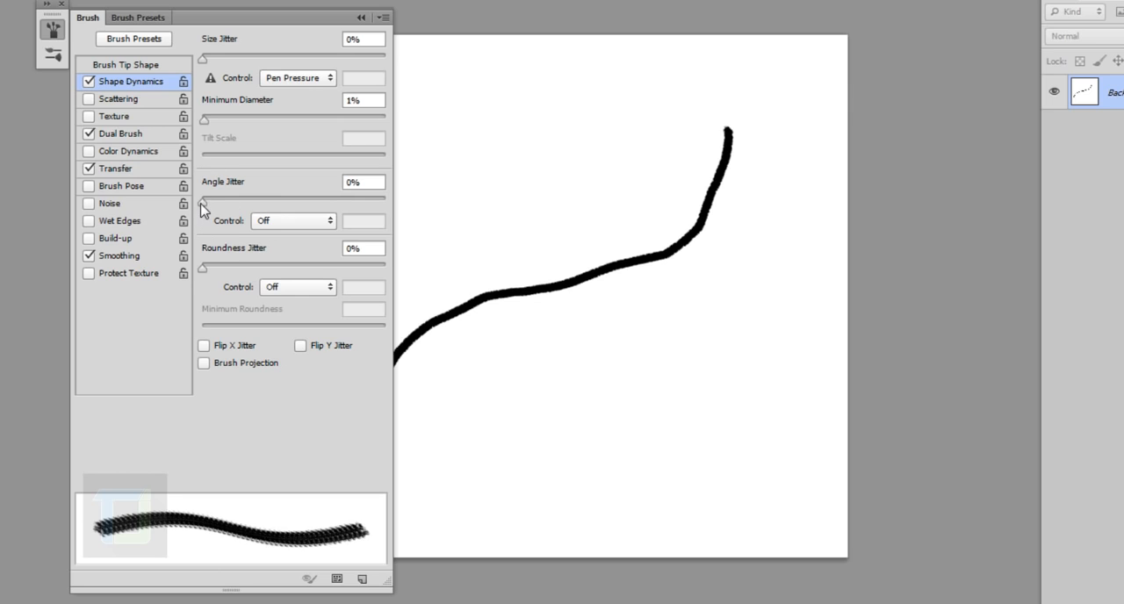
pyautogui.moveTo(201, 203); pyautogui.dragTo(432, 212)
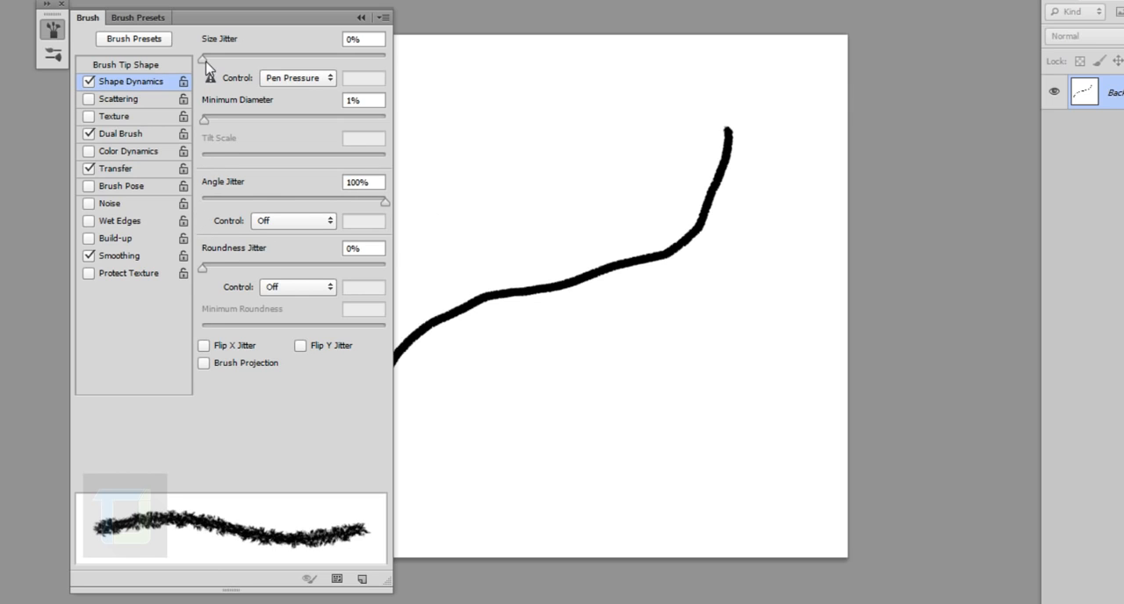
pyautogui.moveTo(205, 58); pyautogui.dragTo(403, 70)
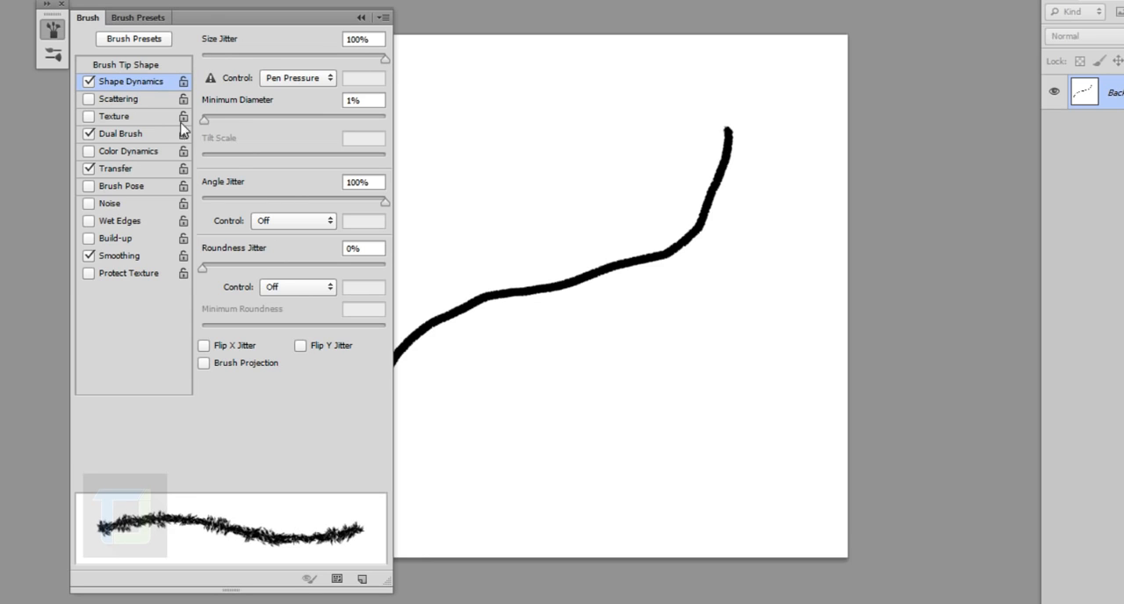
pyautogui.click(361, 18)
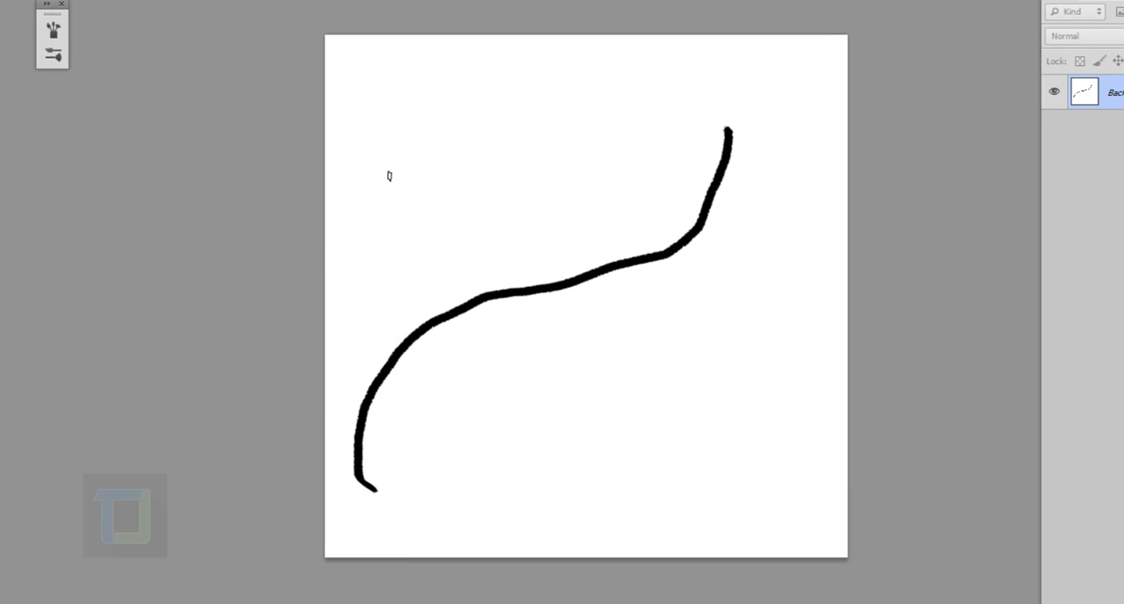
# Paint a second curved stroke above the first to compare their edges, and undo both test strokes
pyautogui.moveTo(358, 342)
pyautogui.mouseDown()
pyautogui.moveTo(386, 237)
pyautogui.moveTo(664, 110)
pyautogui.moveTo(683, 56)
pyautogui.mouseUp()
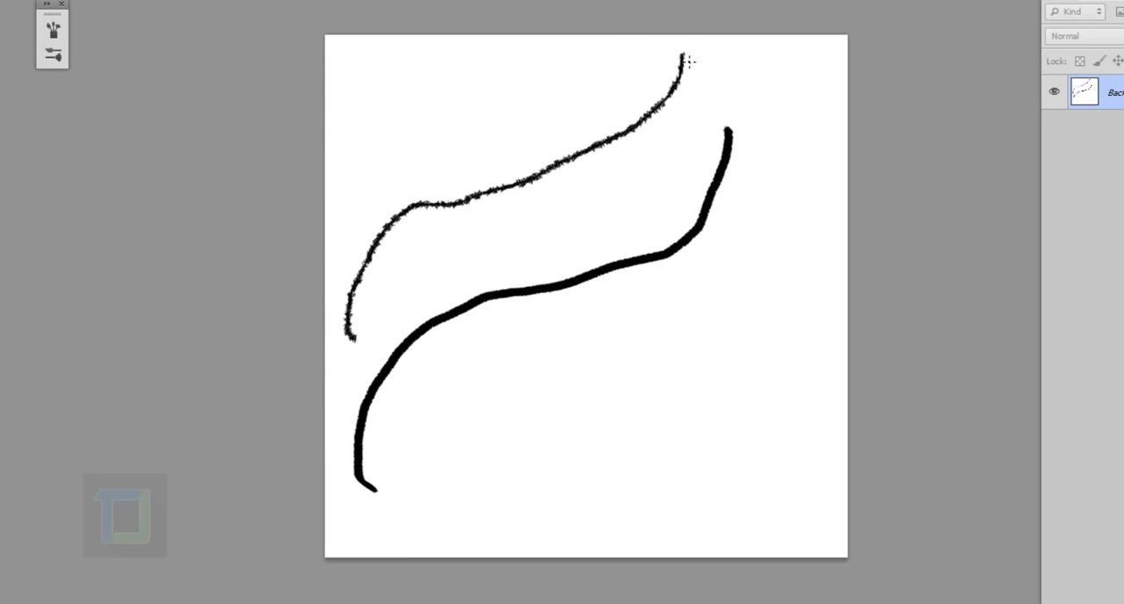
pyautogui.scroll(5, 529, 186)
pyautogui.scroll(3, 533, 219)
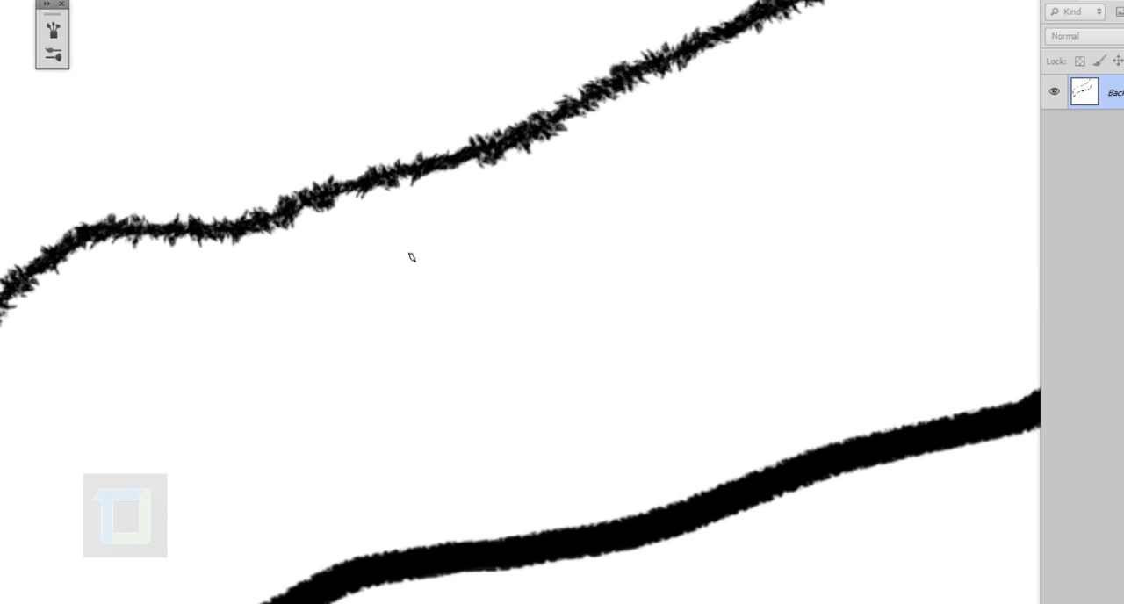
pyautogui.scroll(-10, 412, 257)
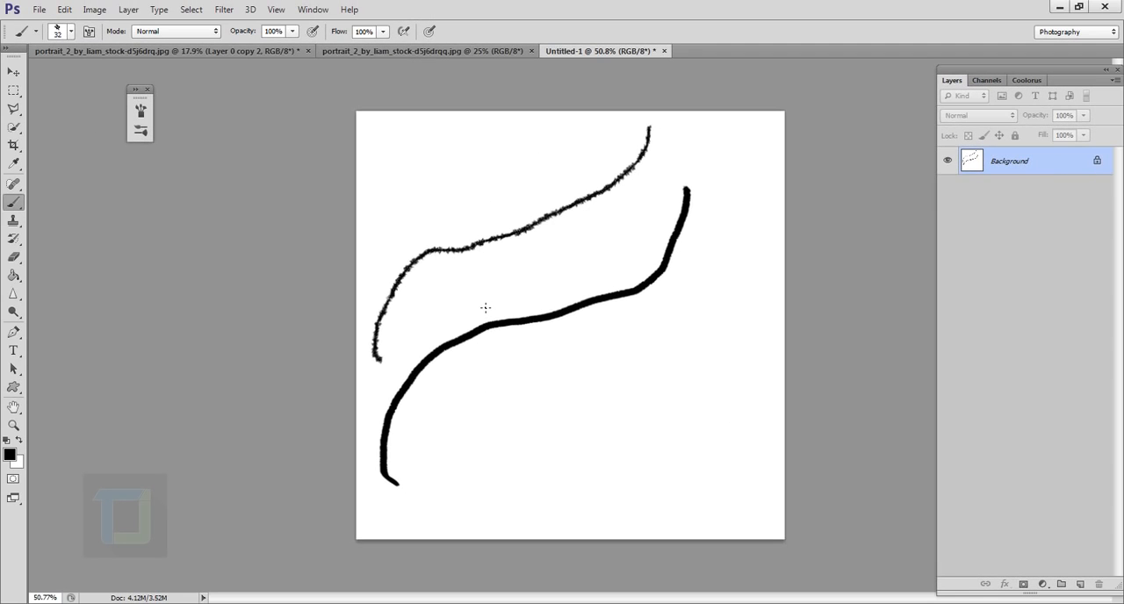
pyautogui.hotkey('ctrl', 'alt', 'z')
pyautogui.hotkey('ctrl', 'alt', 'z')
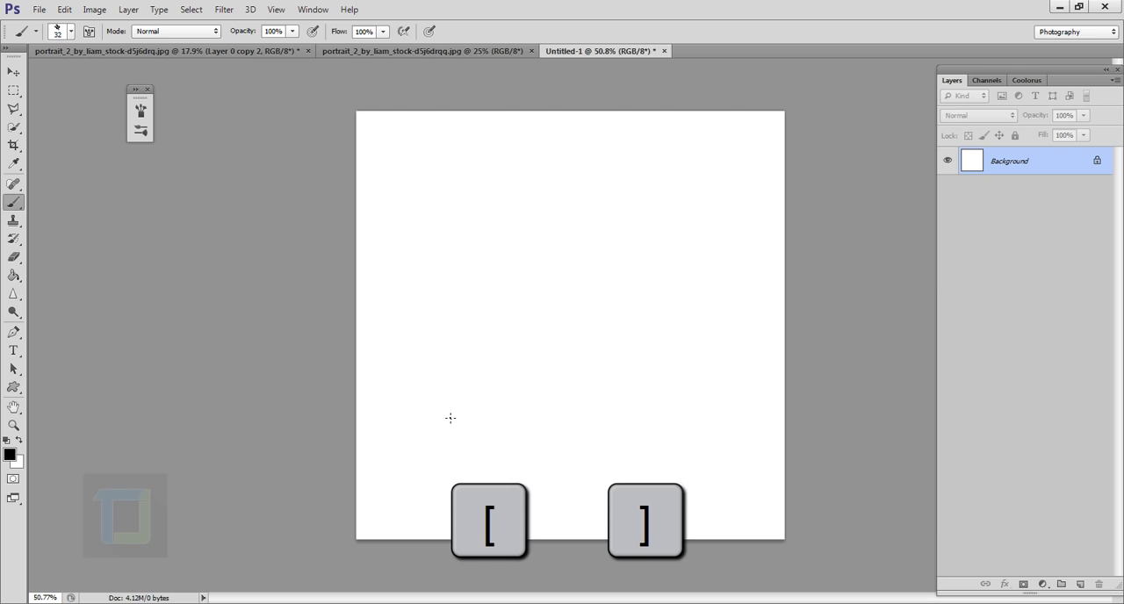
# Try a diagonal curved stroke with the brush size at 175 px and undo it
pyautogui.press(']')
pyautogui.press(']')
pyautogui.press(']')
pyautogui.press(']')
pyautogui.press(']')
pyautogui.press(']')
pyautogui.press(']')
pyautogui.press(']')
pyautogui.press(']')
pyautogui.press(']')
pyautogui.press(']')
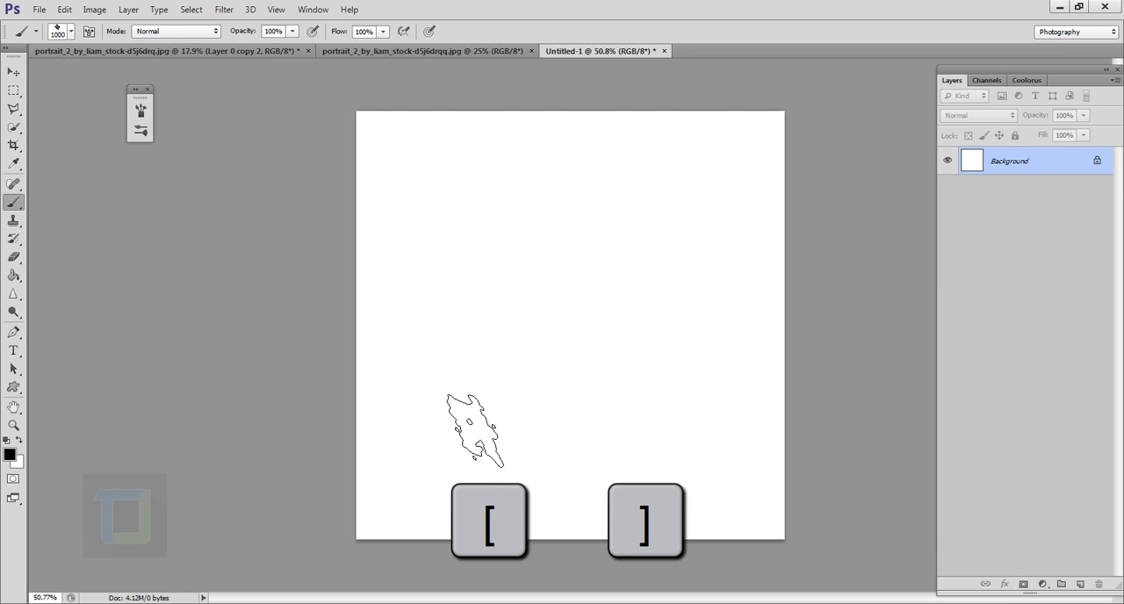
pyautogui.press('[')
pyautogui.press('[')
pyautogui.press('[')
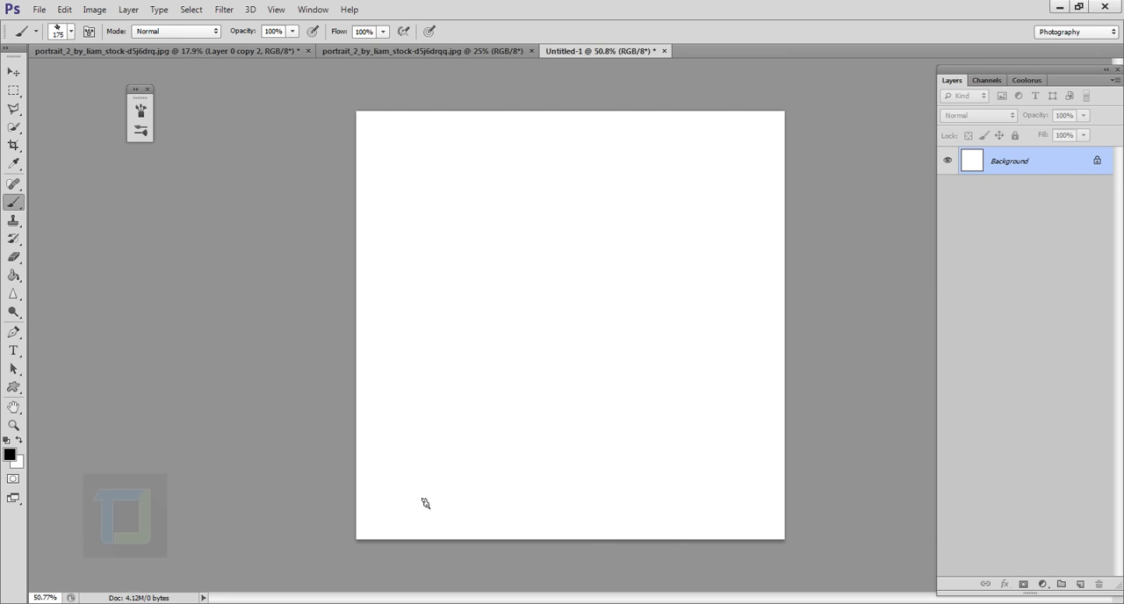
pyautogui.moveTo(397, 513)
pyautogui.mouseDown()
pyautogui.moveTo(417, 375)
pyautogui.moveTo(743, 156)
pyautogui.mouseUp()
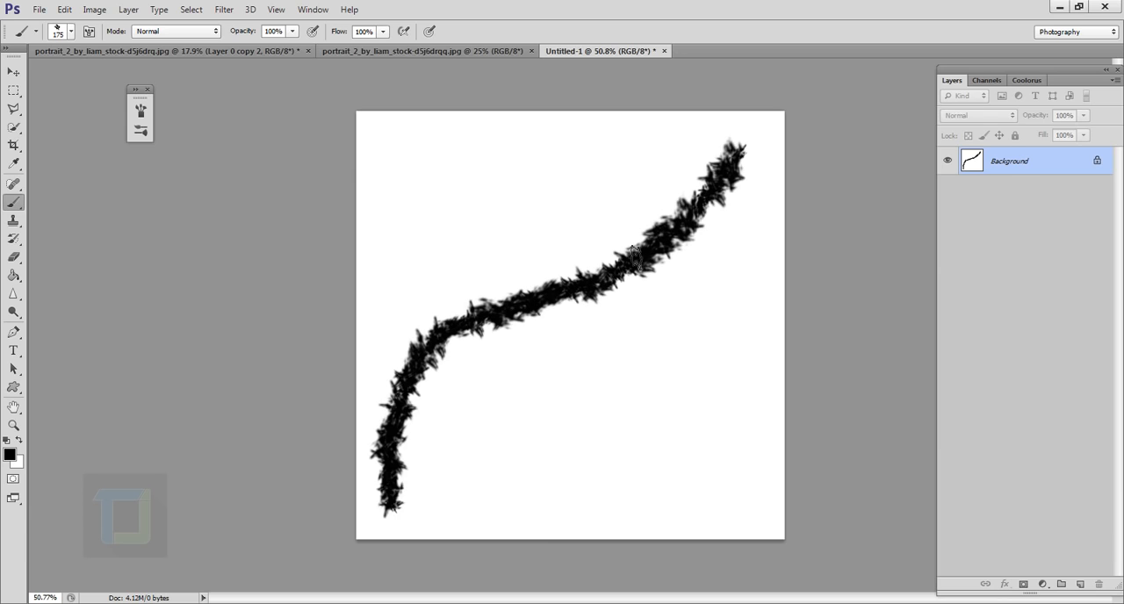
pyautogui.hotkey('ctrl', 'z')
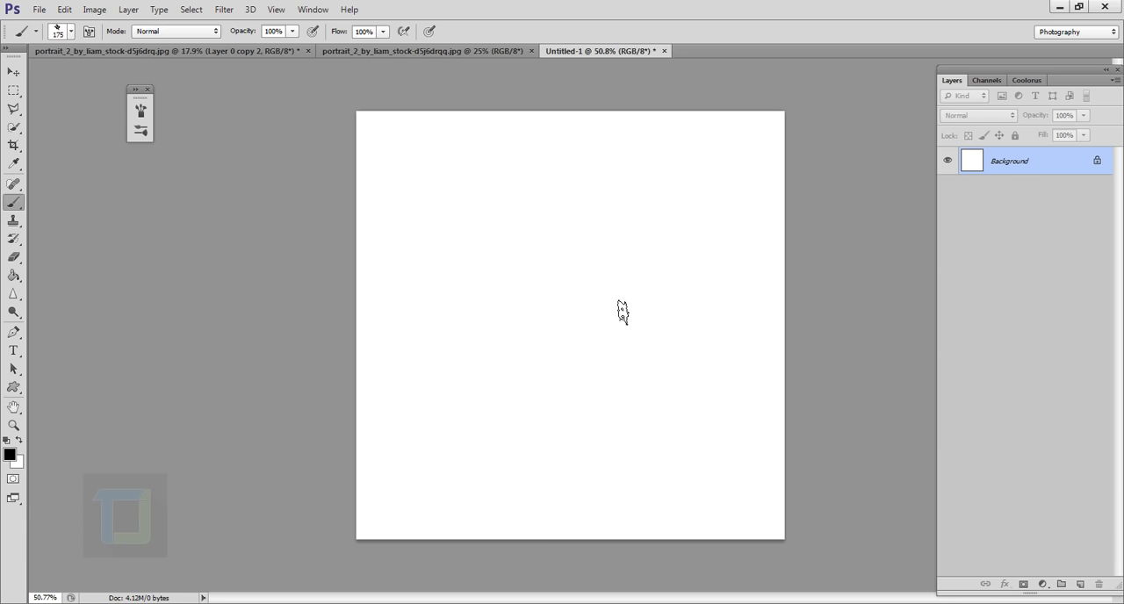
# Reduce the brush size to 45 px and paint one S-shaped stroke from the canvas's lower-left to its upper-right area
pyautogui.press('[')
pyautogui.press('[')
pyautogui.press('[')
pyautogui.press('[')
pyautogui.moveTo(402, 507)
pyautogui.mouseDown()
pyautogui.moveTo(424, 419)
pyautogui.moveTo(523, 335)
pyautogui.moveTo(693, 246)
pyautogui.moveTo(718, 172)
pyautogui.mouseUp()
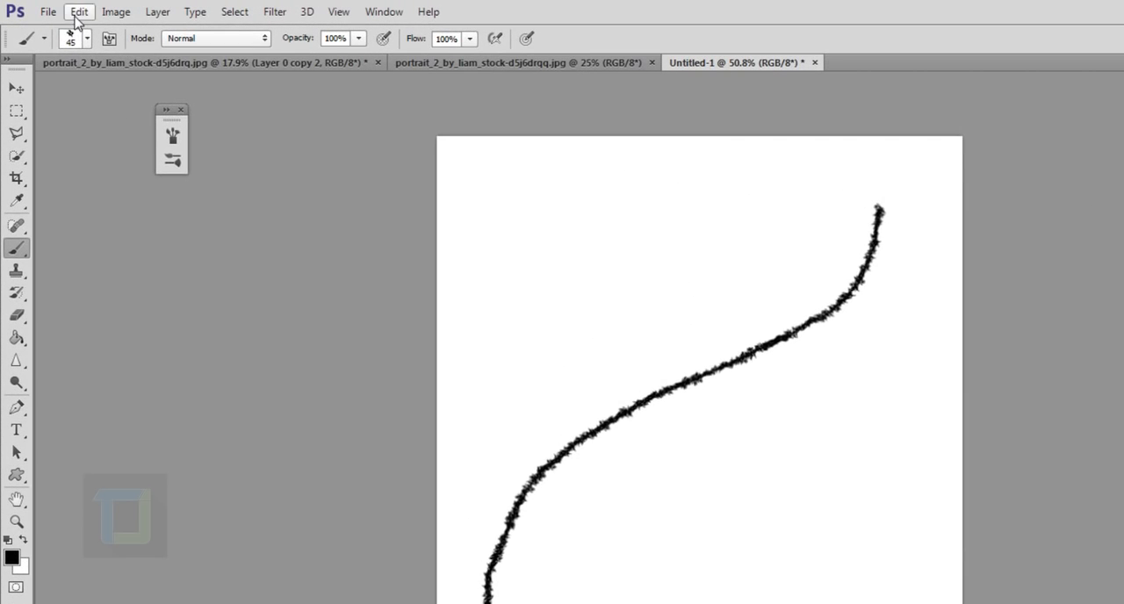
# Define the painted stroke as a brush preset named "tutorials brush"
pyautogui.click(78, 13)
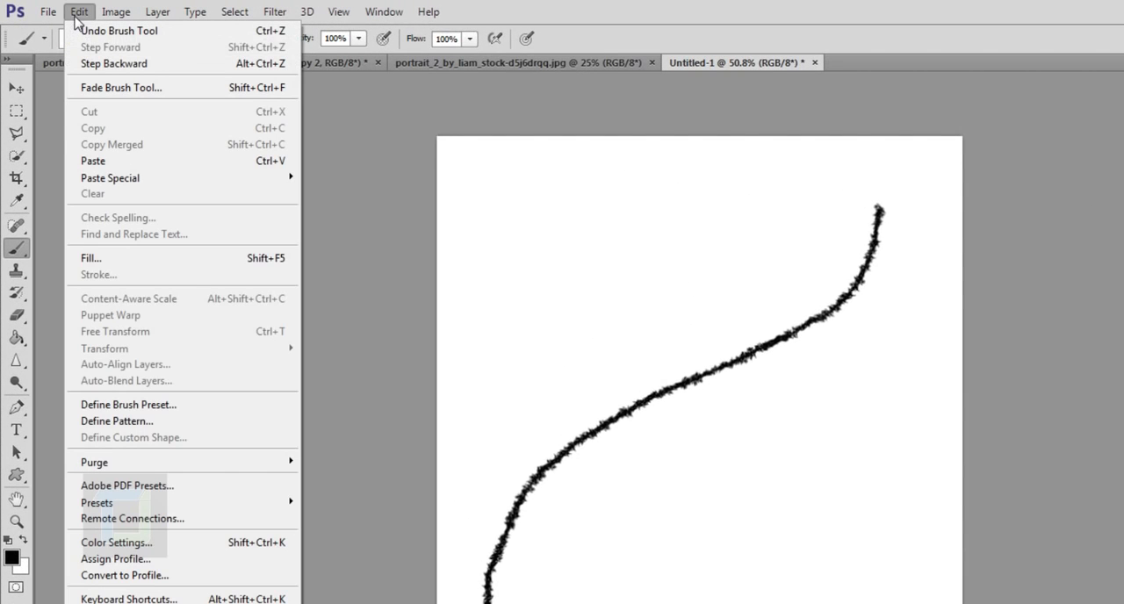
pyautogui.click(144, 407)
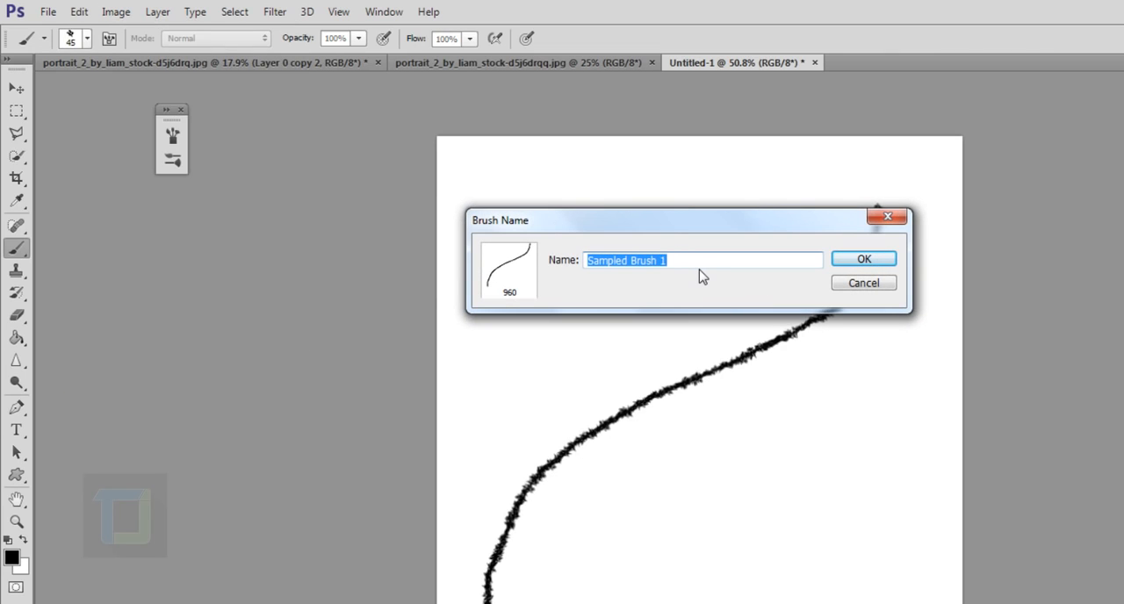
pyautogui.write('tutorials brush')
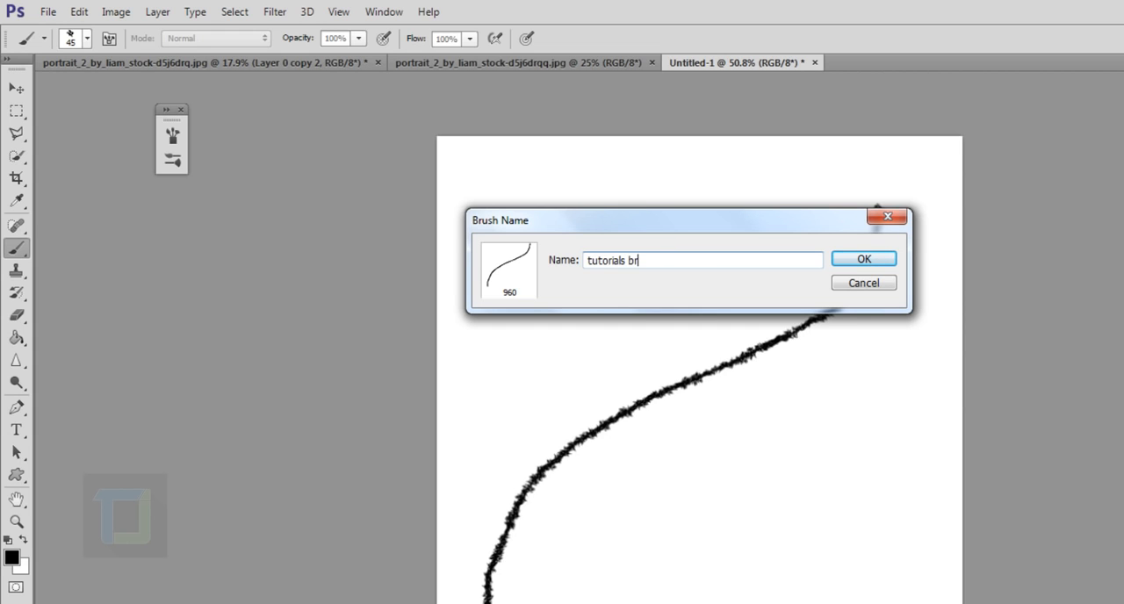
pyautogui.click(845, 261)
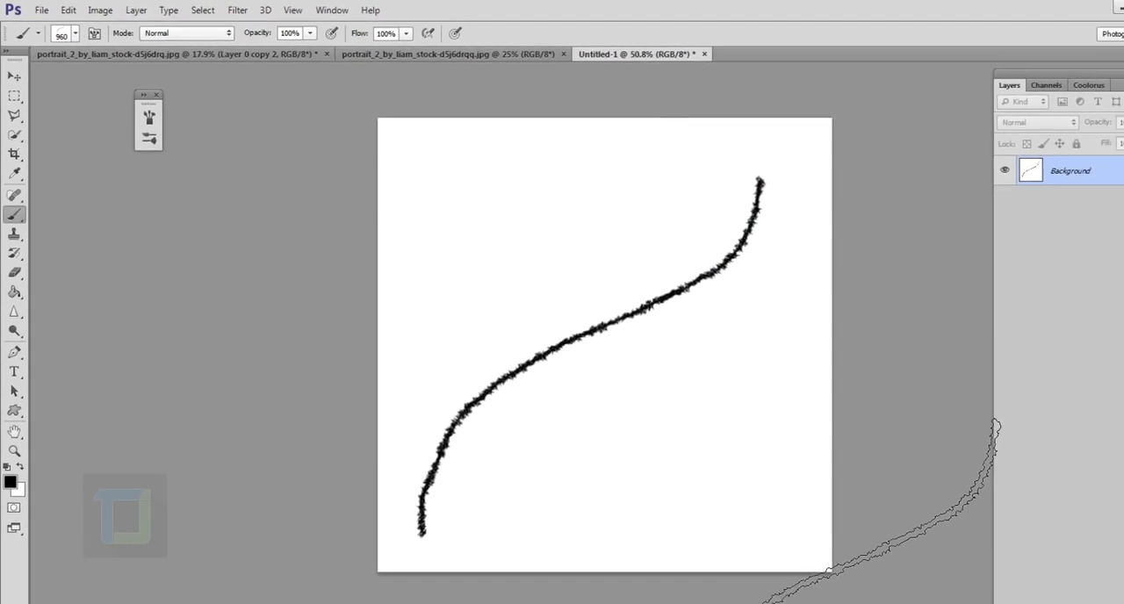
# Close the Untitled-1 document without saving its changes
pyautogui.scroll(-2, 783, 567)
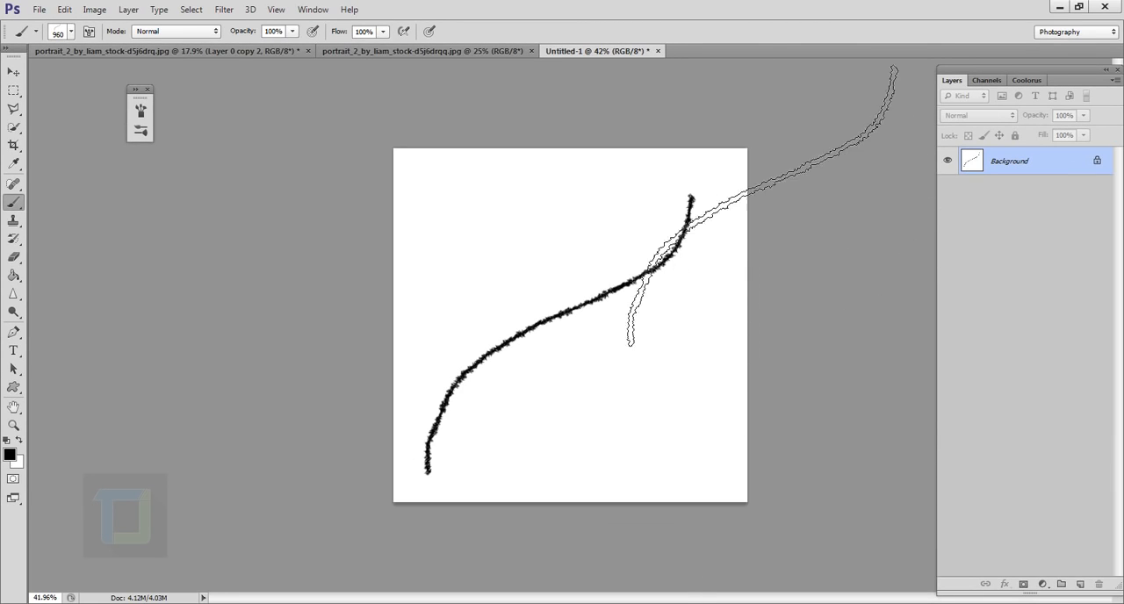
pyautogui.click(658, 50)
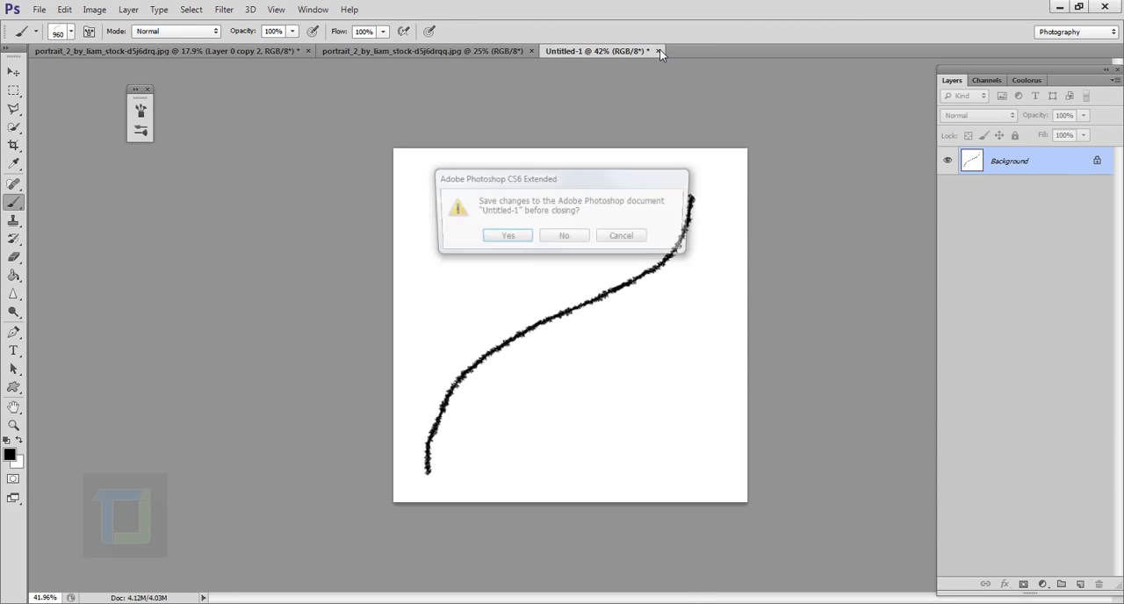
pyautogui.click(577, 234)
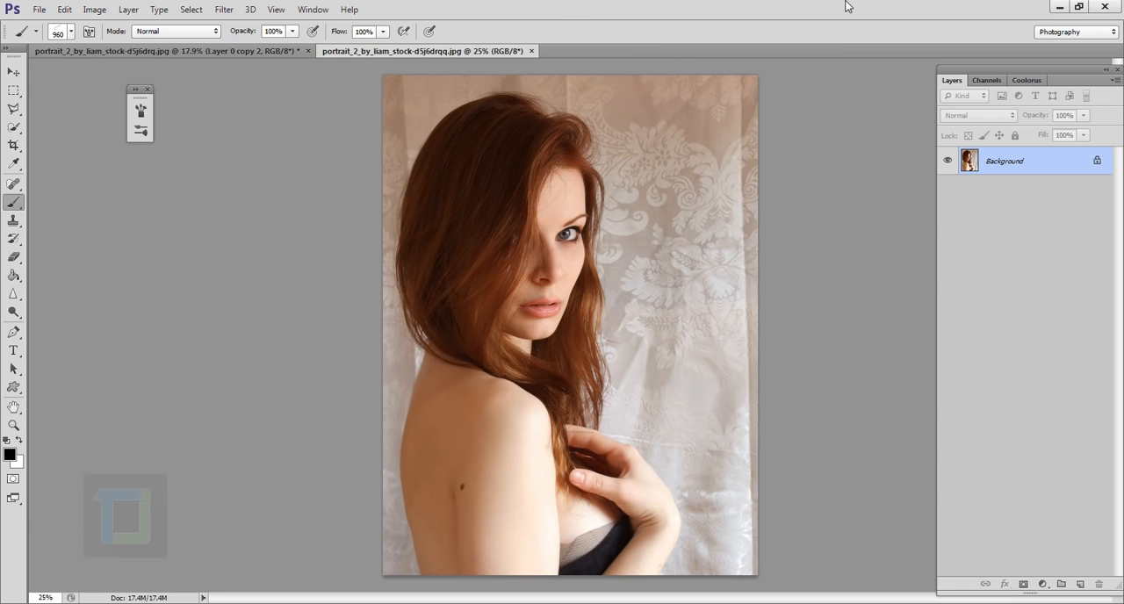
# Convert the portrait's locked background into a regular layer and add a new empty layer above it
pyautogui.doubleClick(1067, 164)
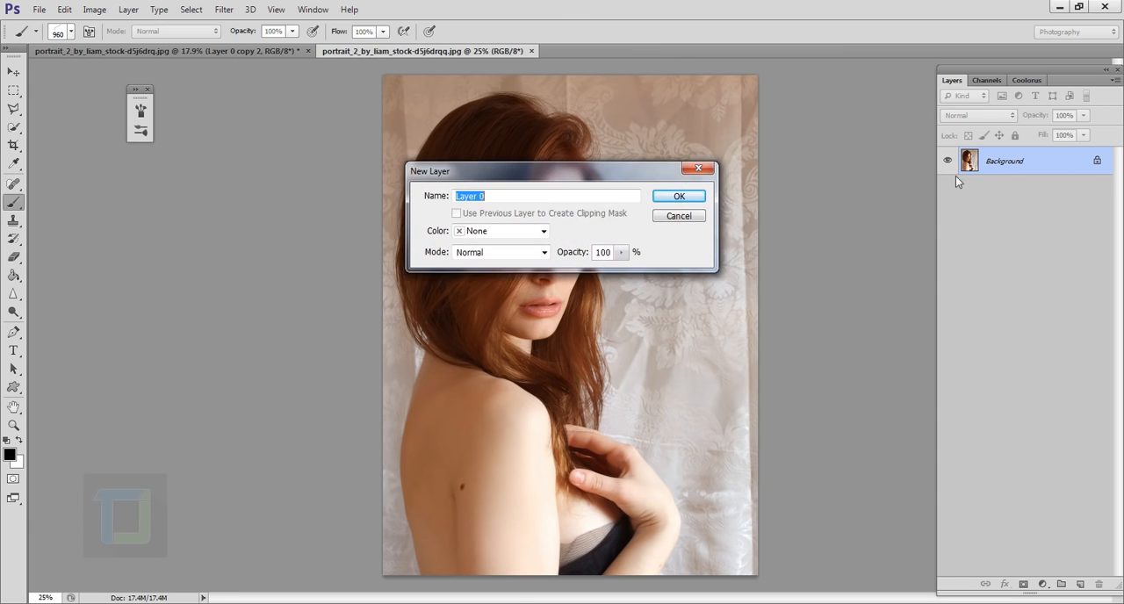
pyautogui.click(679, 197)
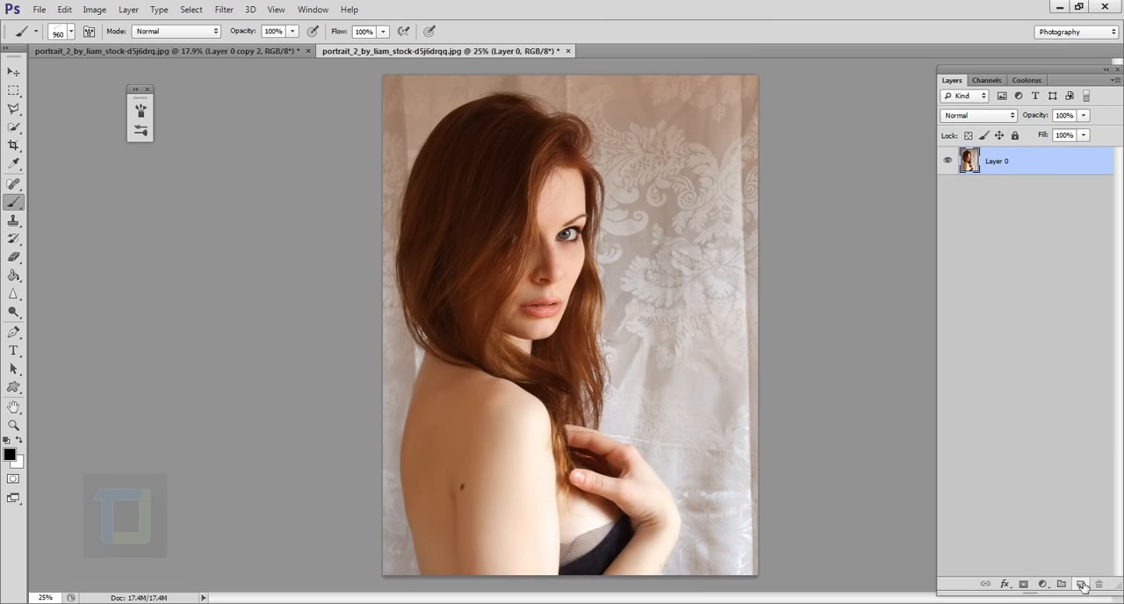
pyautogui.click(1050, 569)
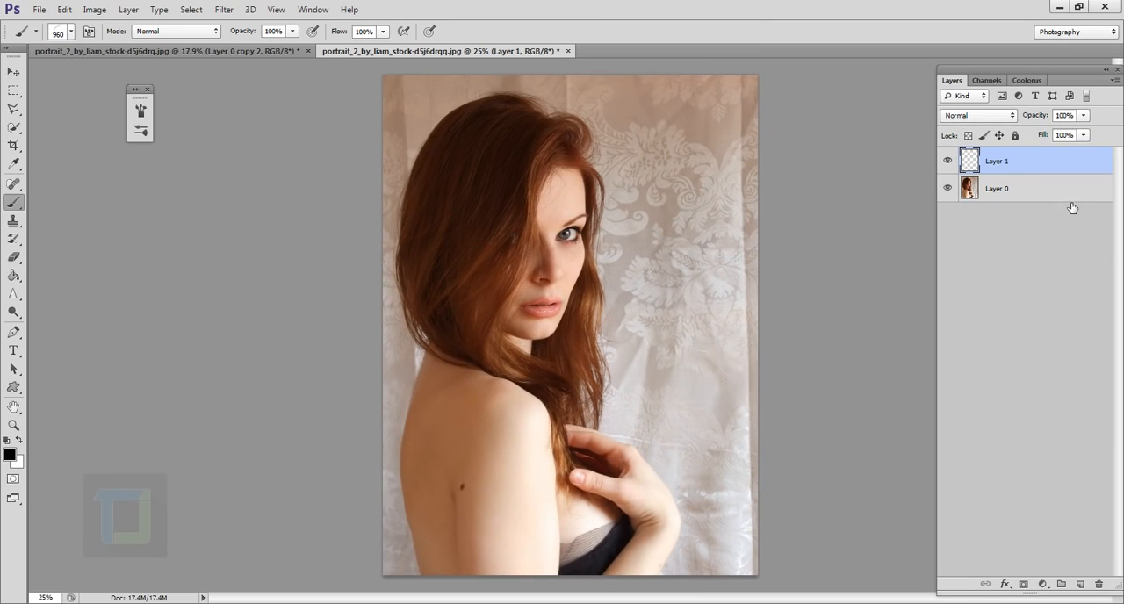
# Fill the new layer with white using the Paint Bucket tool
pyautogui.click(12, 277)
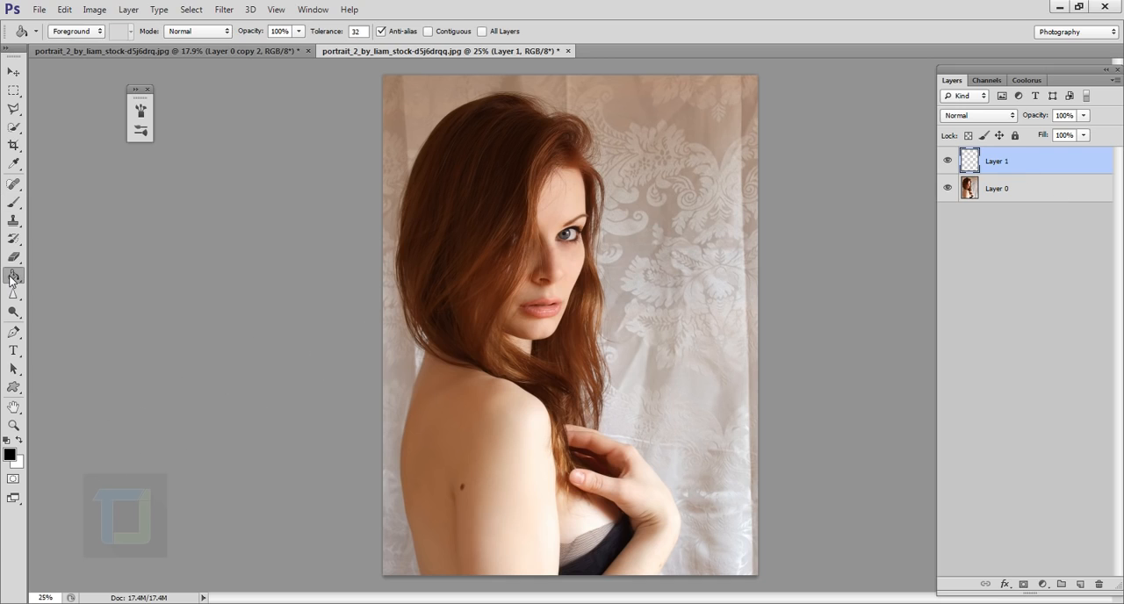
pyautogui.click(19, 440)
pyautogui.click(536, 314)
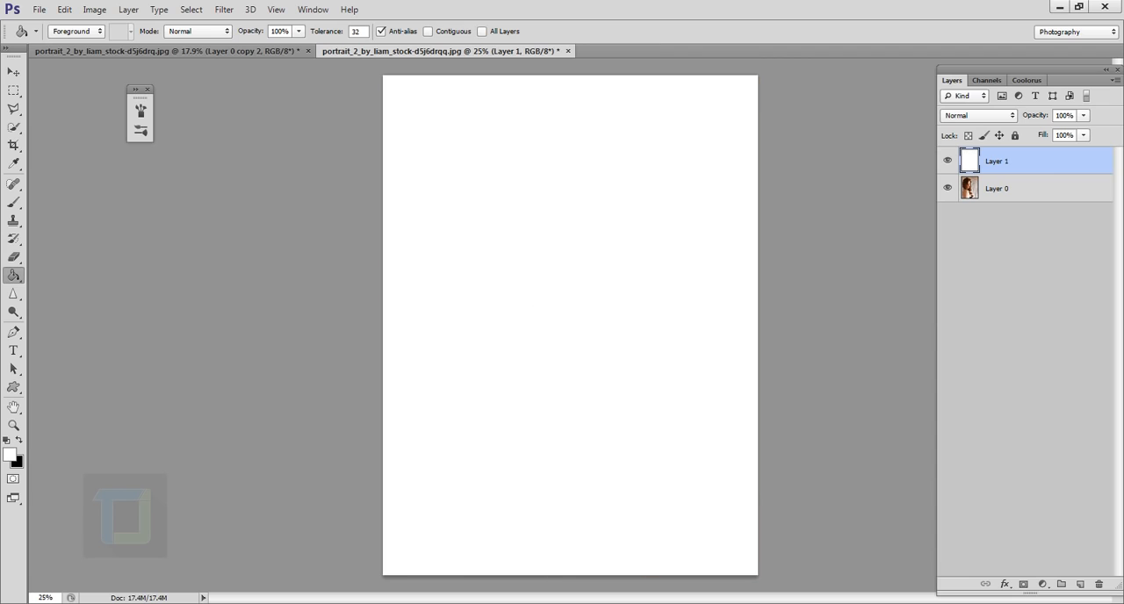
# Place the white layer below the portrait layer and hide the portrait with a layer mask filled with black
pyautogui.moveTo(1012, 167); pyautogui.dragTo(1013, 226)
pyautogui.click(1006, 169)
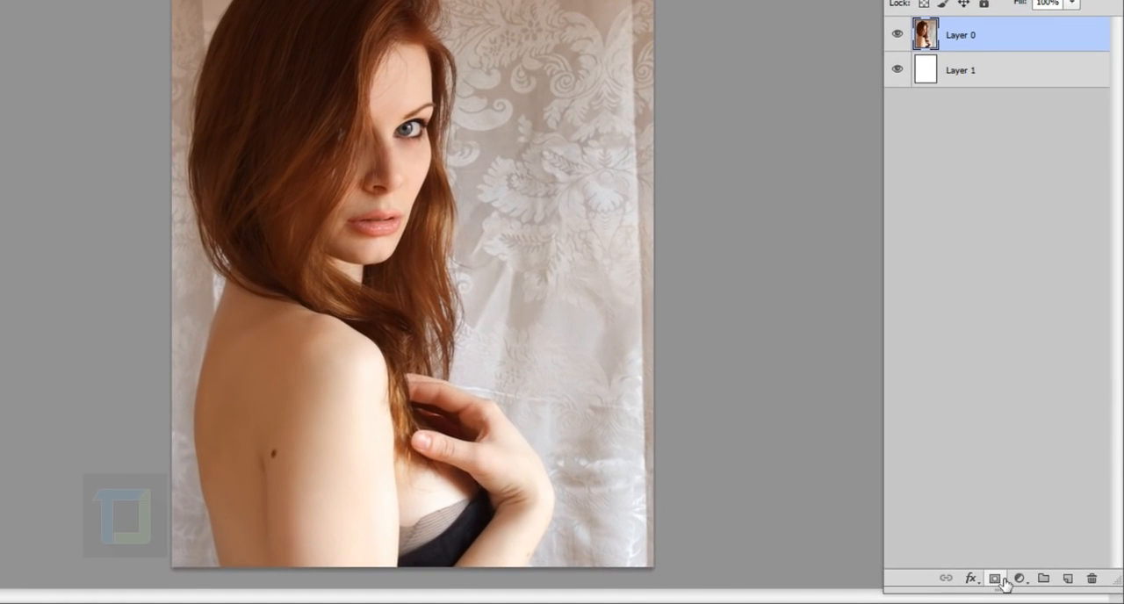
pyautogui.click(1004, 580)
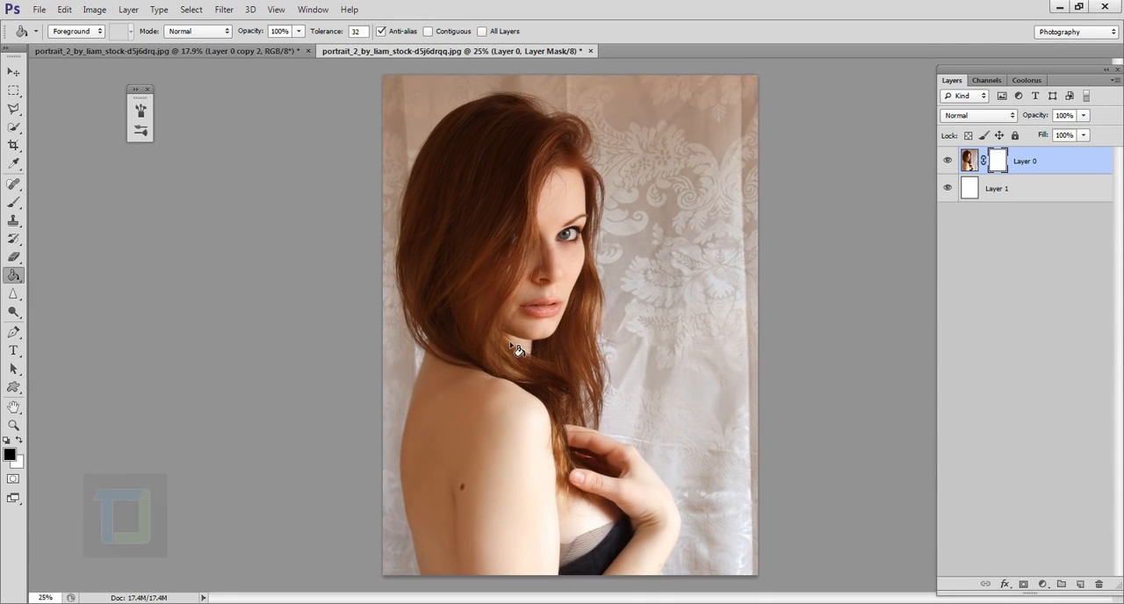
pyautogui.click(520, 351)
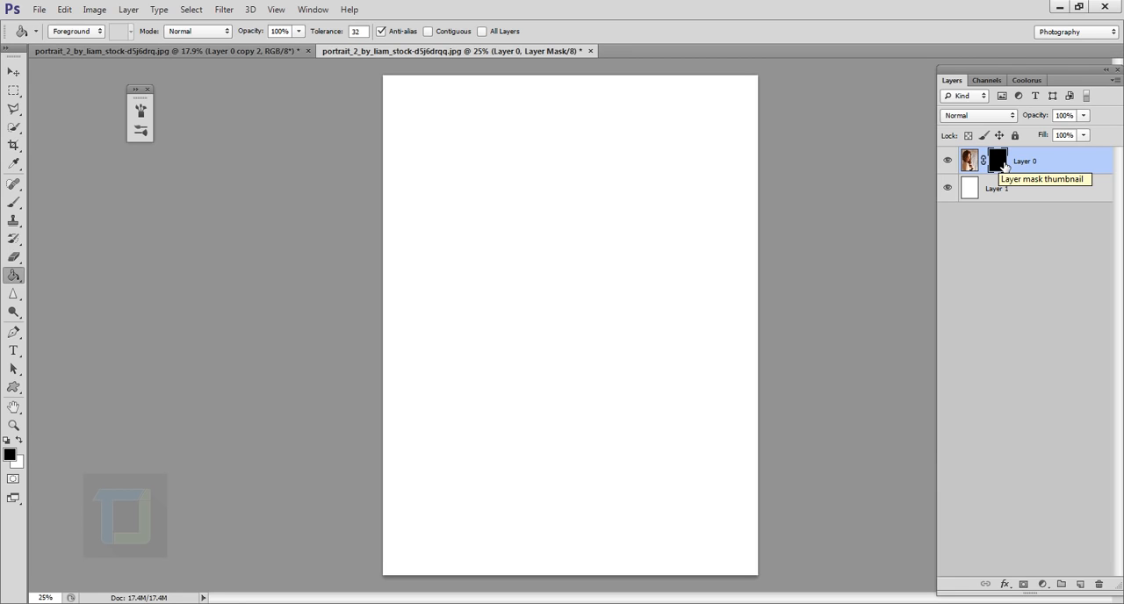
# Activate the Brush tool and set white as the foreground color for painting on the mask
pyautogui.click(14, 205)
pyautogui.click(71, 200)
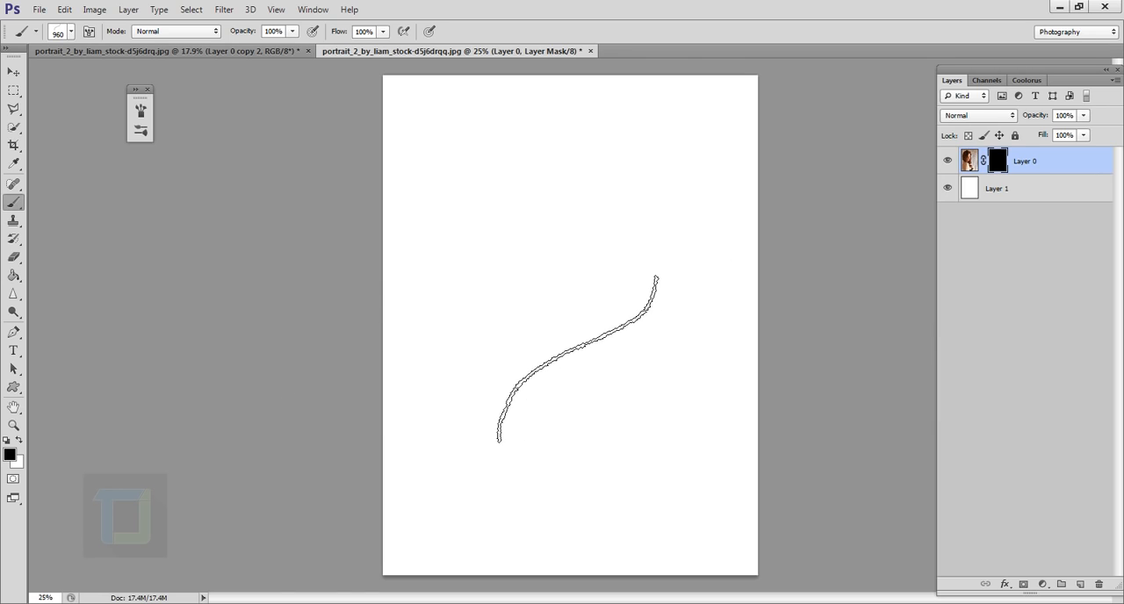
pyautogui.click(19, 441)
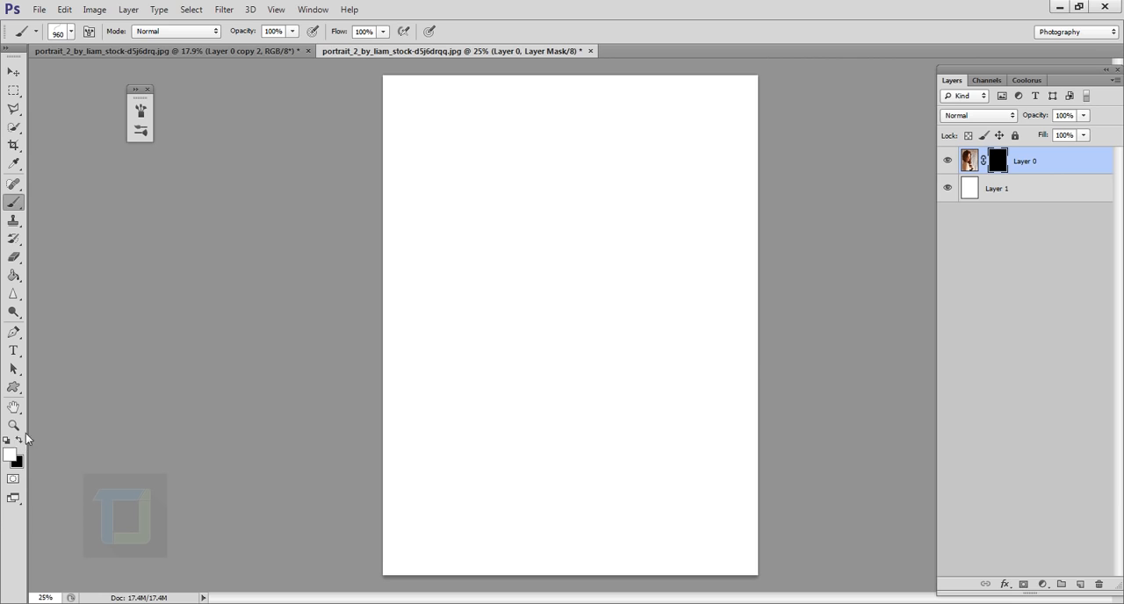
# Try painting over the face on the mask with the 960 px stroke brush, and clear the mask back to black
pyautogui.moveTo(561, 303)
pyautogui.mouseDown()
pyautogui.moveTo(635, 376)
pyautogui.moveTo(588, 414)
pyautogui.moveTo(609, 459)
pyautogui.moveTo(646, 473)
pyautogui.moveTo(631, 479)
pyautogui.moveTo(620, 281)
pyautogui.moveTo(591, 434)
pyautogui.moveTo(668, 420)
pyautogui.mouseUp()
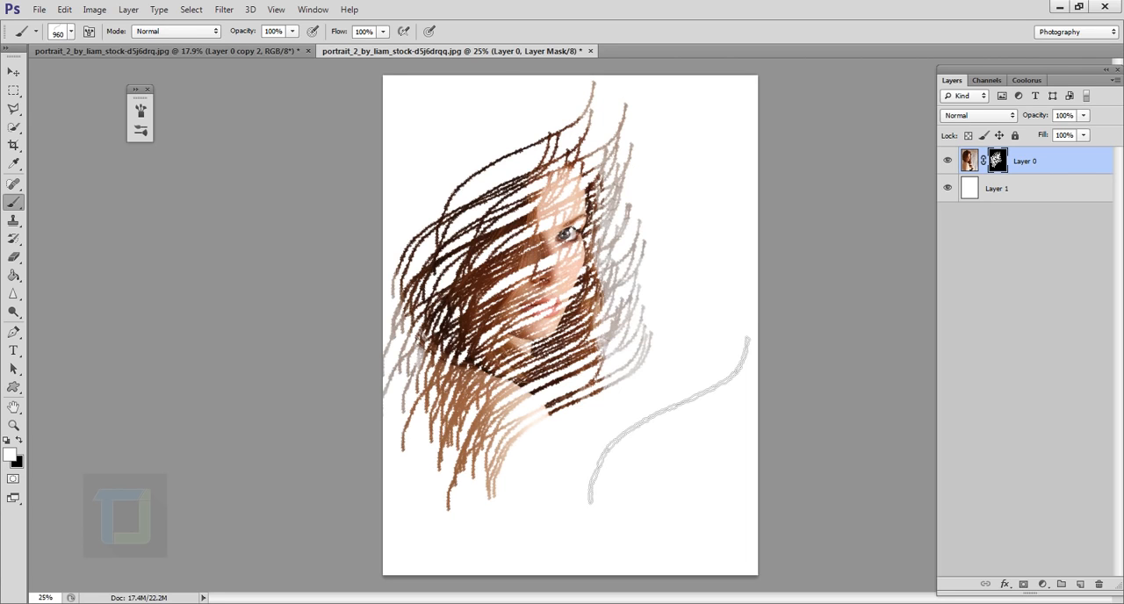
pyautogui.hotkey('ctrl', 'BackSpace')
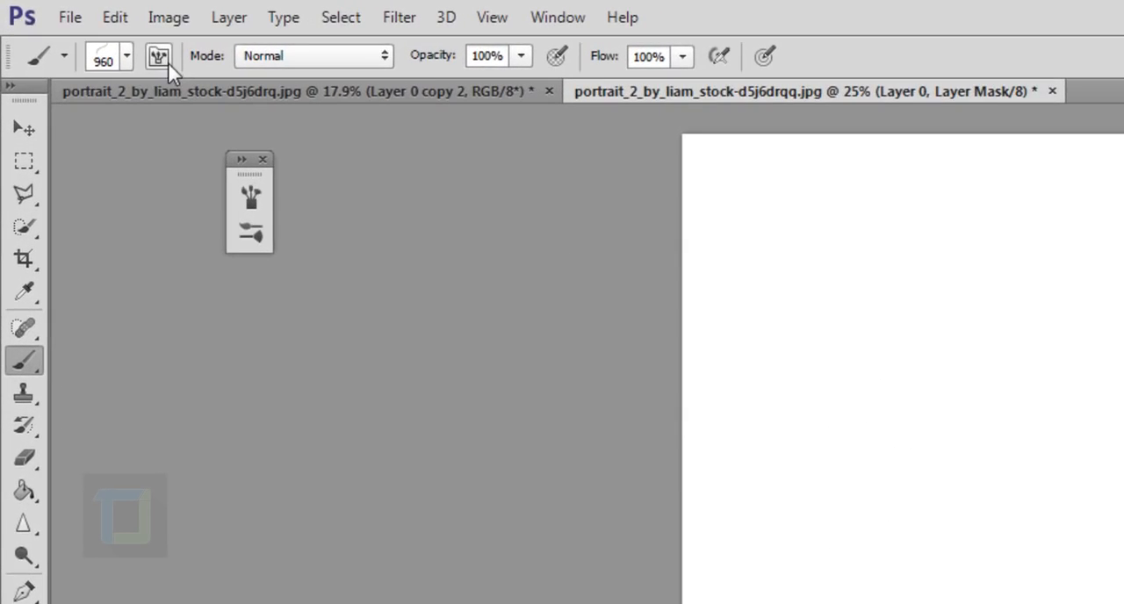
# Set the spacing of the custom stroke brush's tip to 32%
pyautogui.click(158, 57)
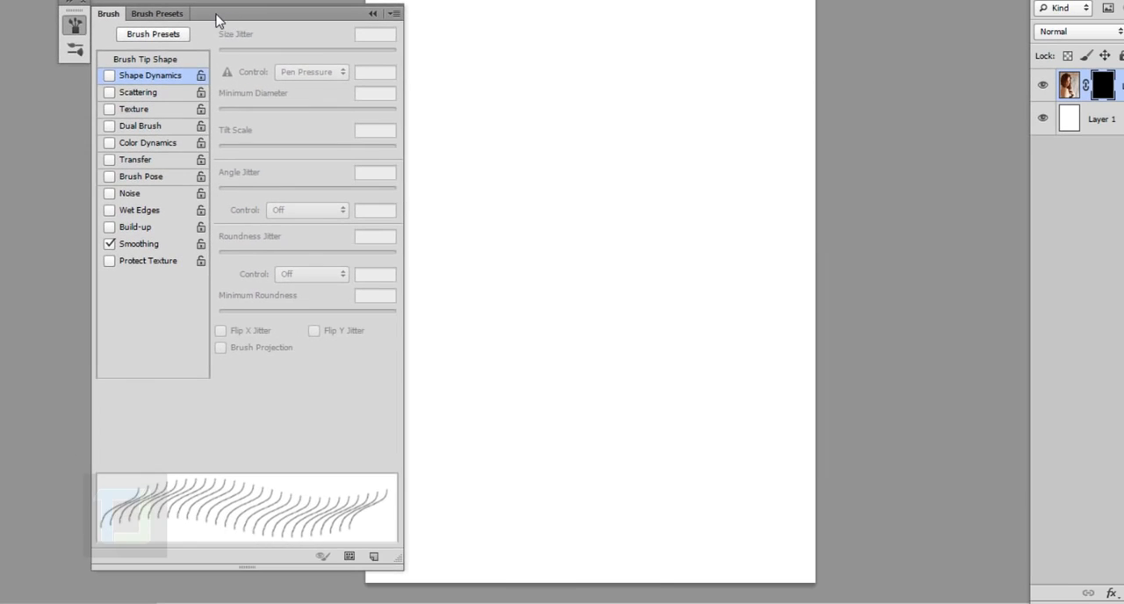
pyautogui.moveTo(216, 14); pyautogui.dragTo(503, 0)
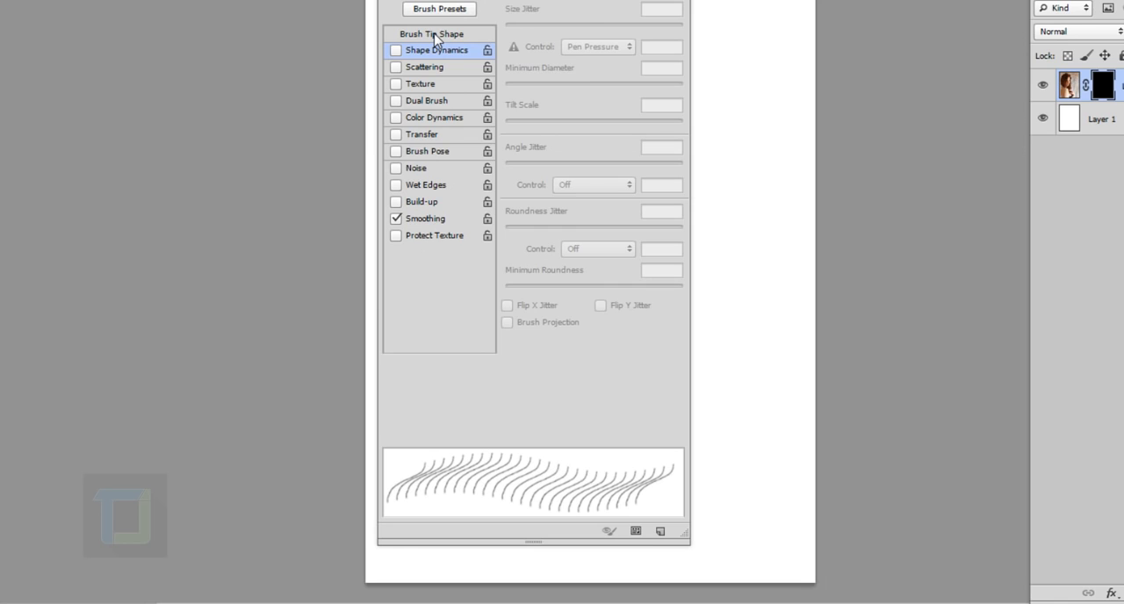
pyautogui.click(434, 35)
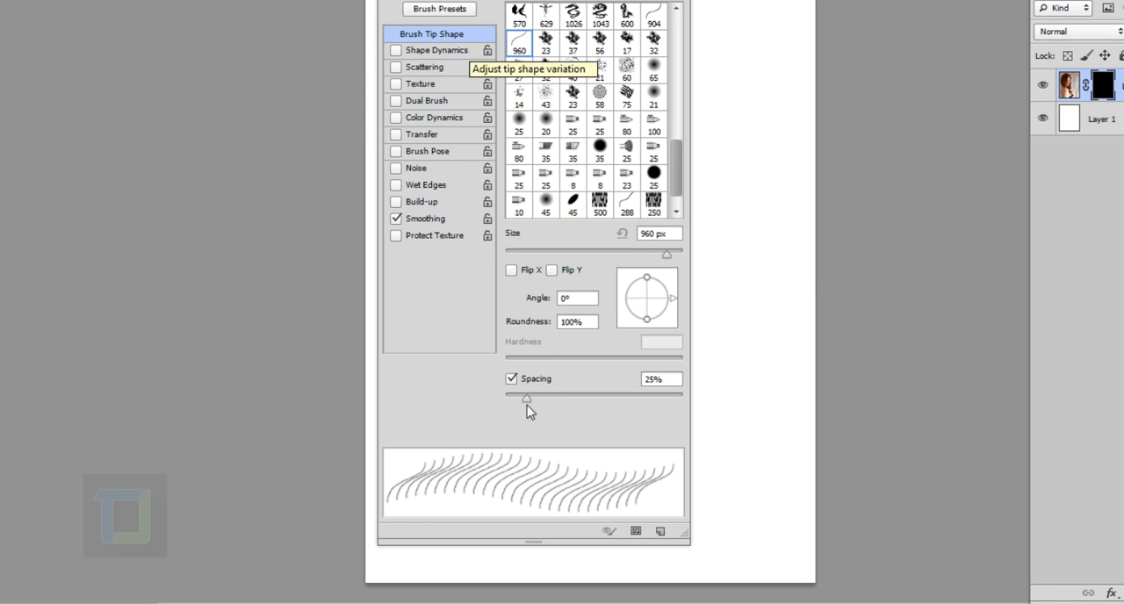
pyautogui.moveTo(527, 399); pyautogui.dragTo(536, 404)
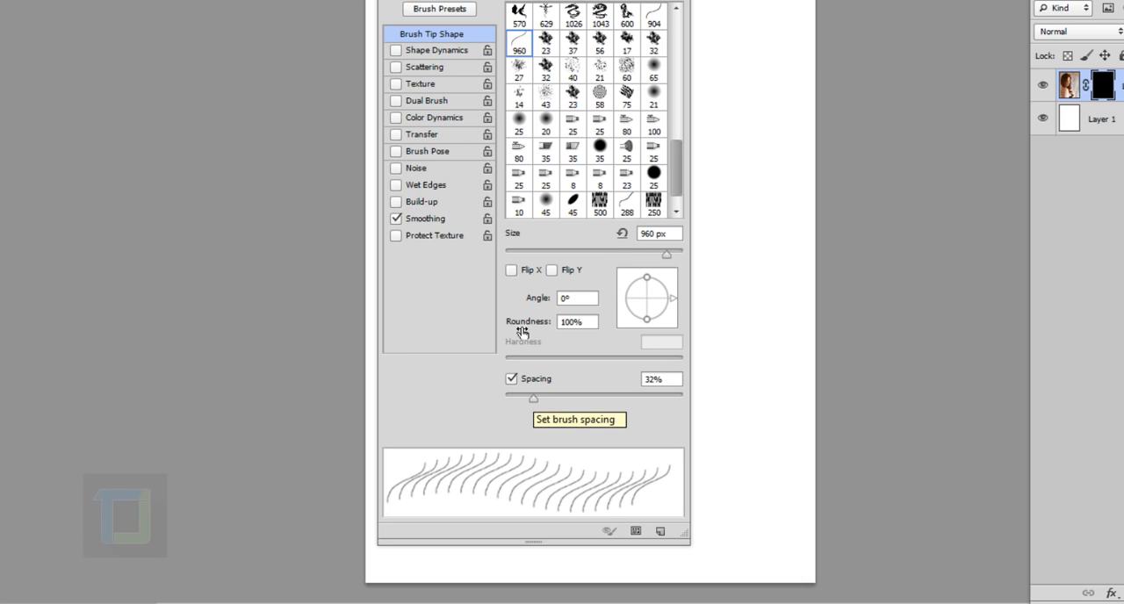
# Enable Shape Dynamics for the brush with 5% minimum diameter, 100% roundness jitter and 100% minimum roundness
pyautogui.click(429, 54)
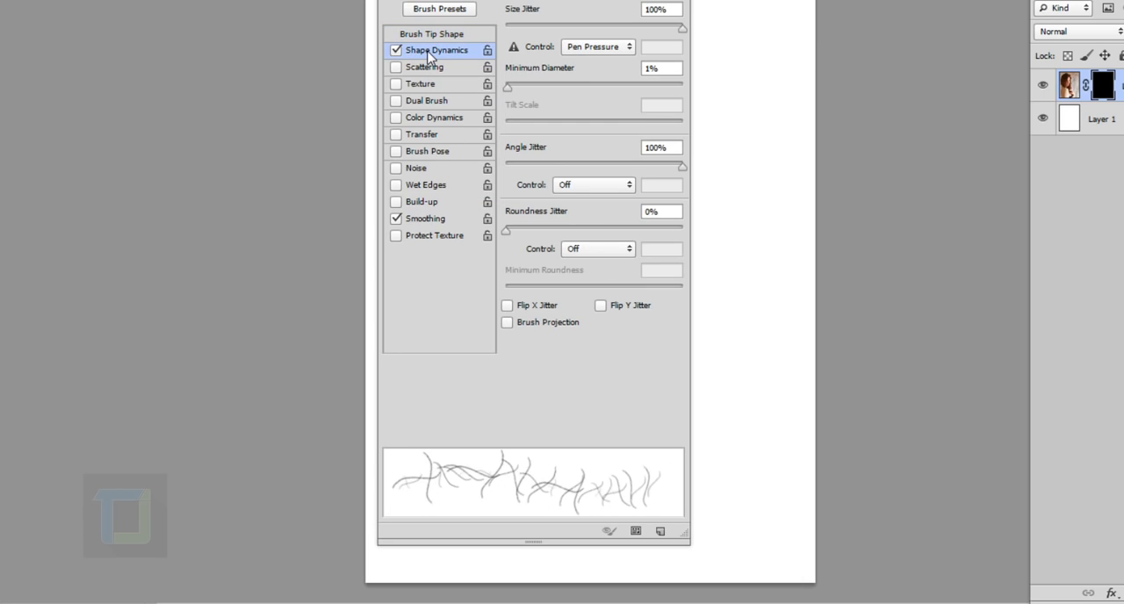
pyautogui.moveTo(509, 92); pyautogui.dragTo(516, 95)
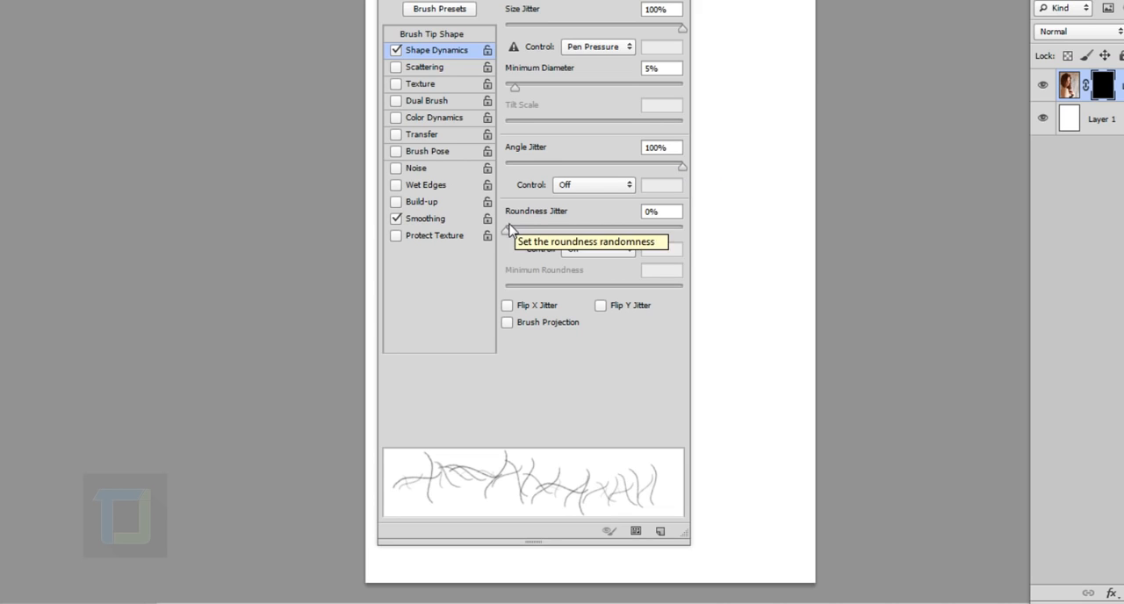
pyautogui.moveTo(513, 233); pyautogui.dragTo(704, 231)
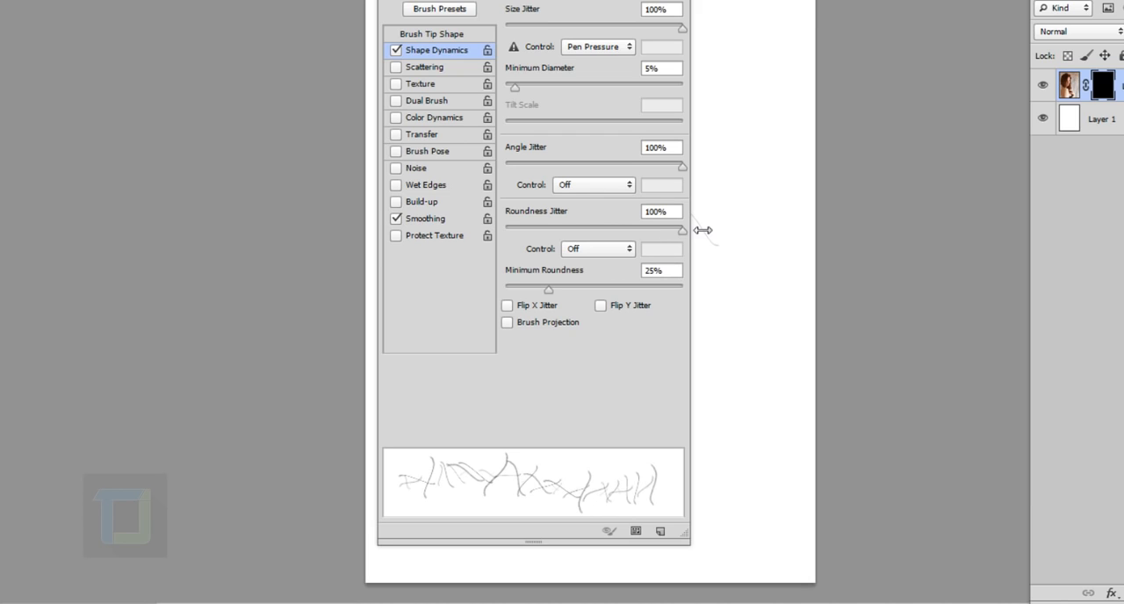
pyautogui.moveTo(549, 290); pyautogui.dragTo(708, 320)
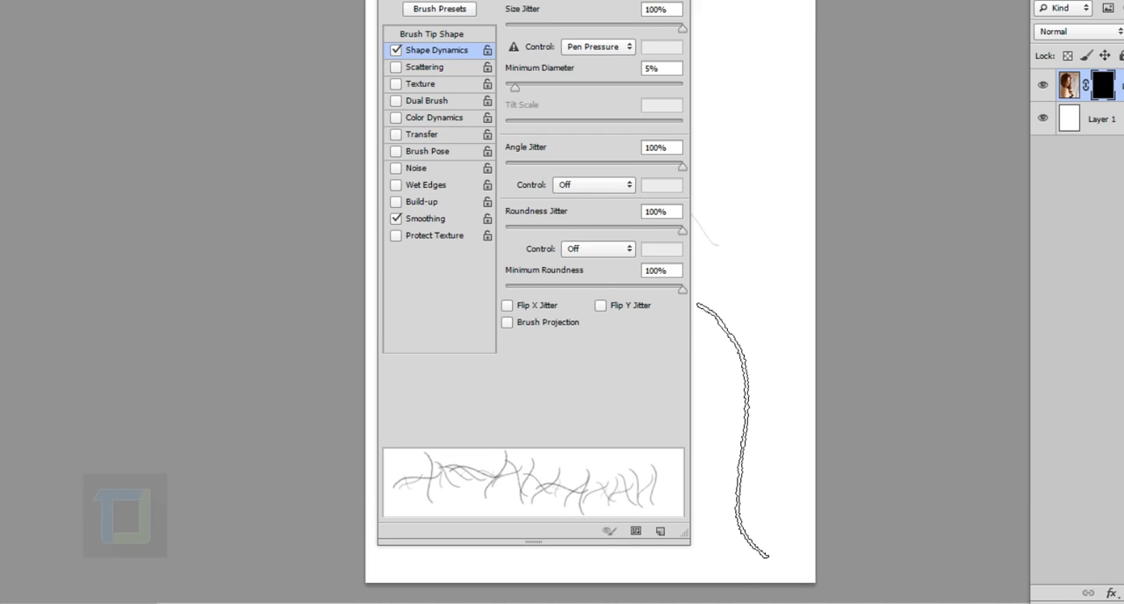
# Enable Scattering for the brush with 100% scatter and 4% count jitter
pyautogui.click(427, 67)
pyautogui.write('0')
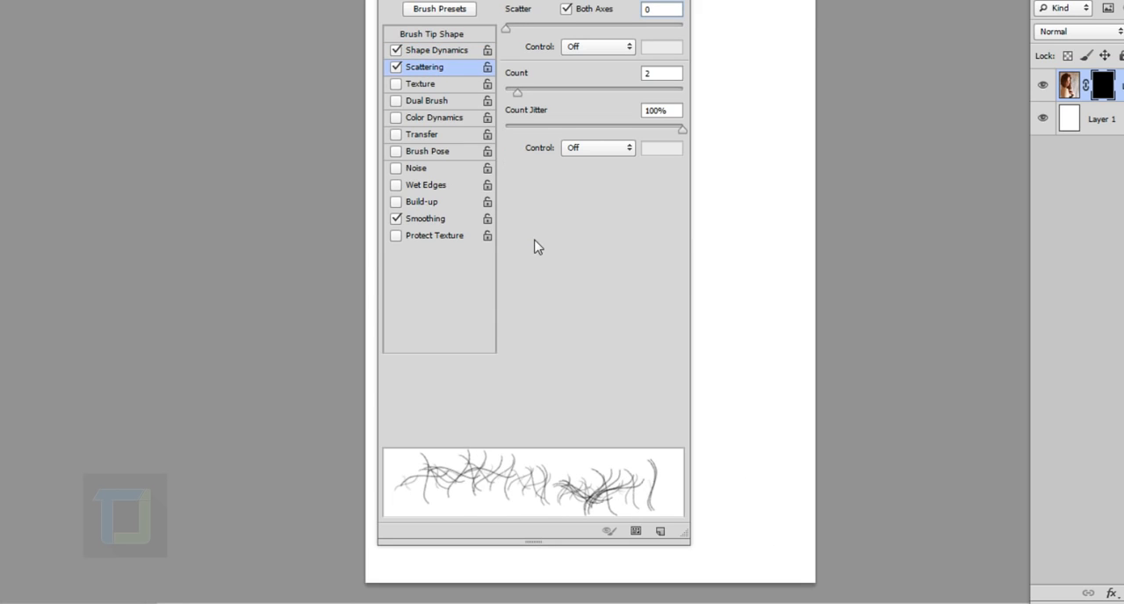
pyautogui.moveTo(506, 29); pyautogui.dragTo(525, 35)
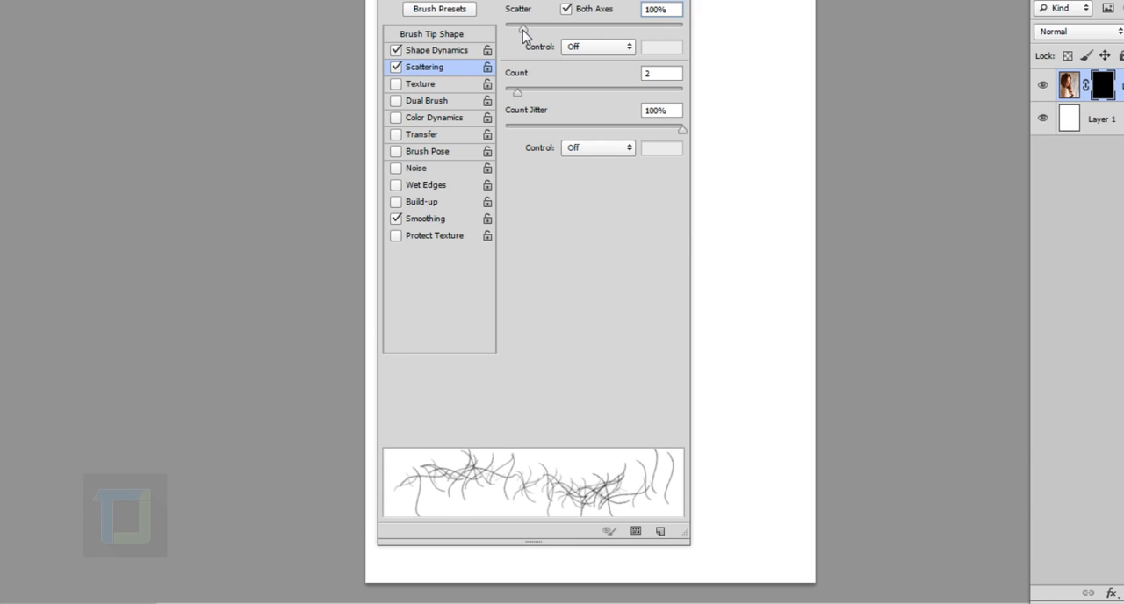
pyautogui.click(520, 129)
pyautogui.moveTo(517, 129); pyautogui.dragTo(514, 131)
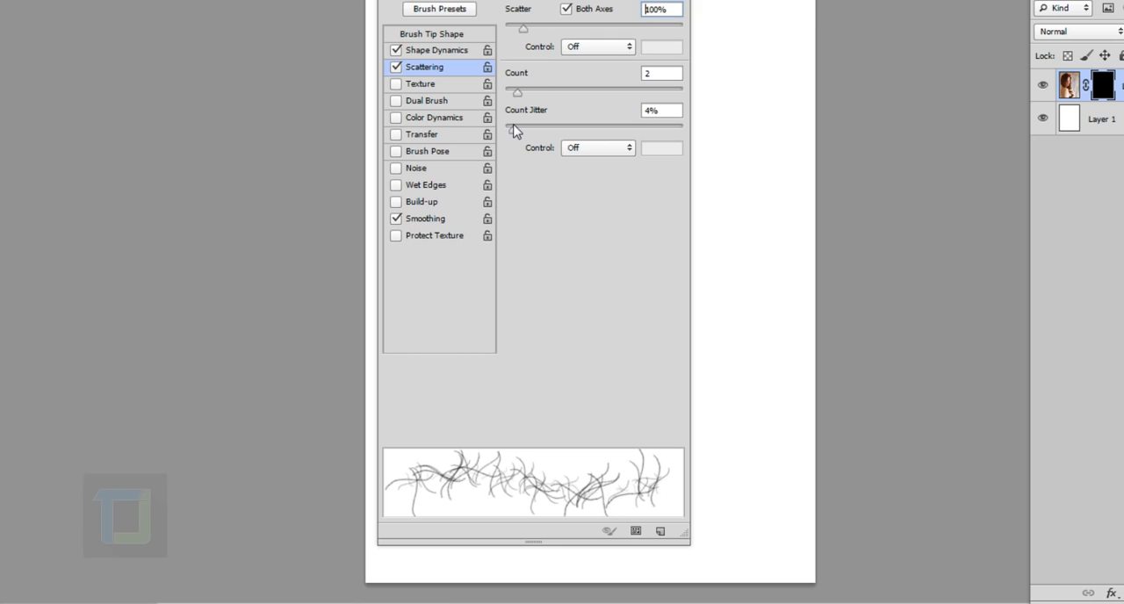
# Enable Transfer for the brush with 10% opacity jitter and 9% flow jitter, and put the brush settings away
pyautogui.click(396, 134)
pyautogui.moveTo(508, 27); pyautogui.dragTo(517, 27)
pyautogui.moveTo(508, 112)
pyautogui.mouseDown()
pyautogui.moveTo(531, 112)
pyautogui.moveTo(521, 115)
pyautogui.mouseUp()
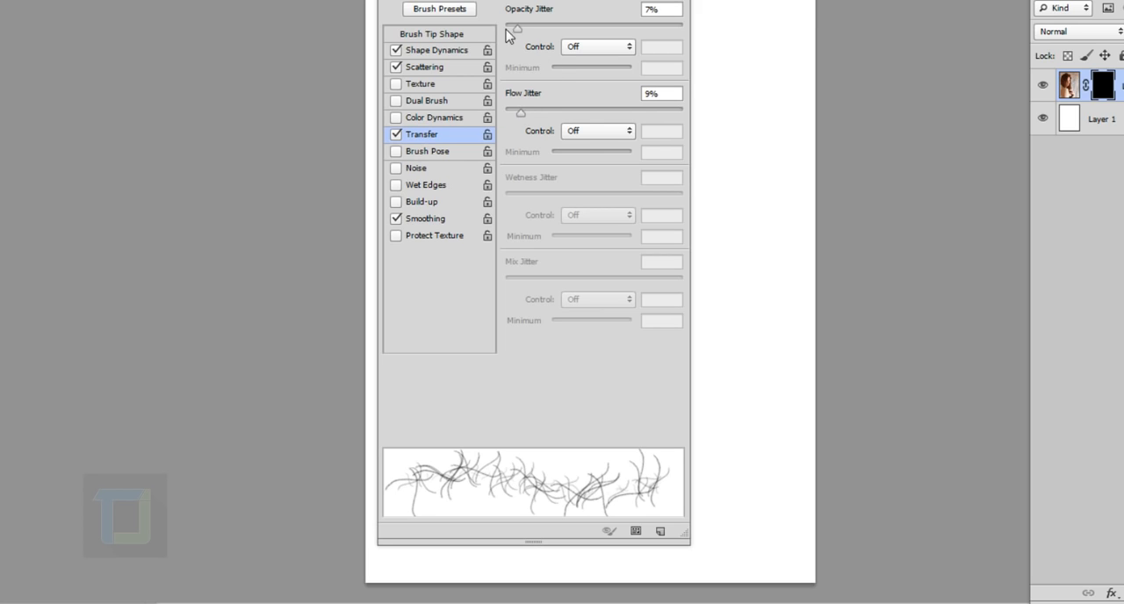
pyautogui.moveTo(519, 30); pyautogui.dragTo(524, 33)
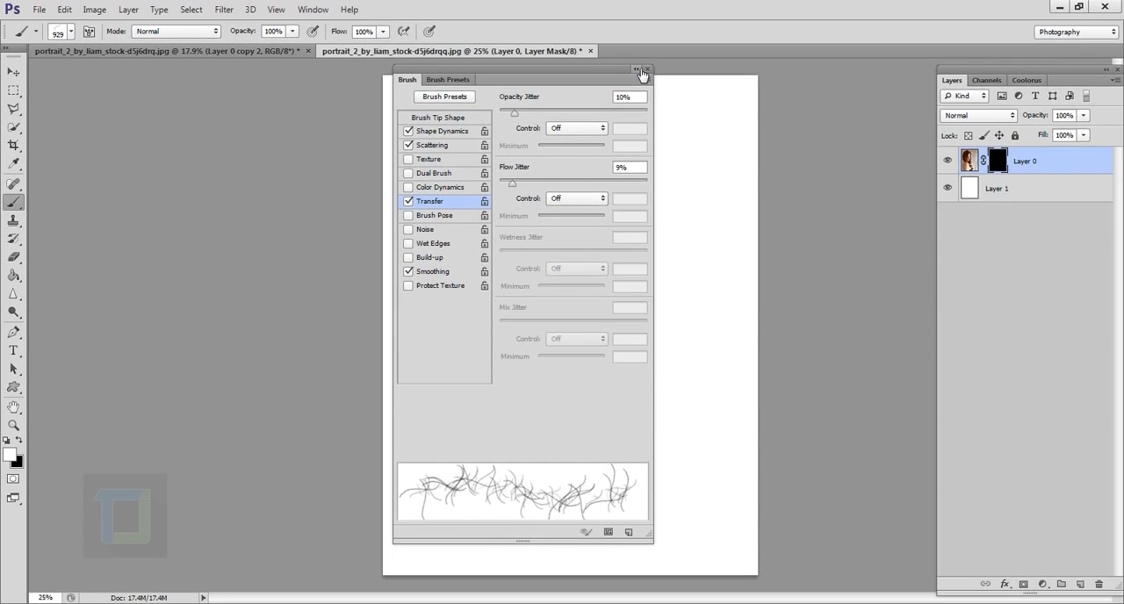
pyautogui.click(637, 69)
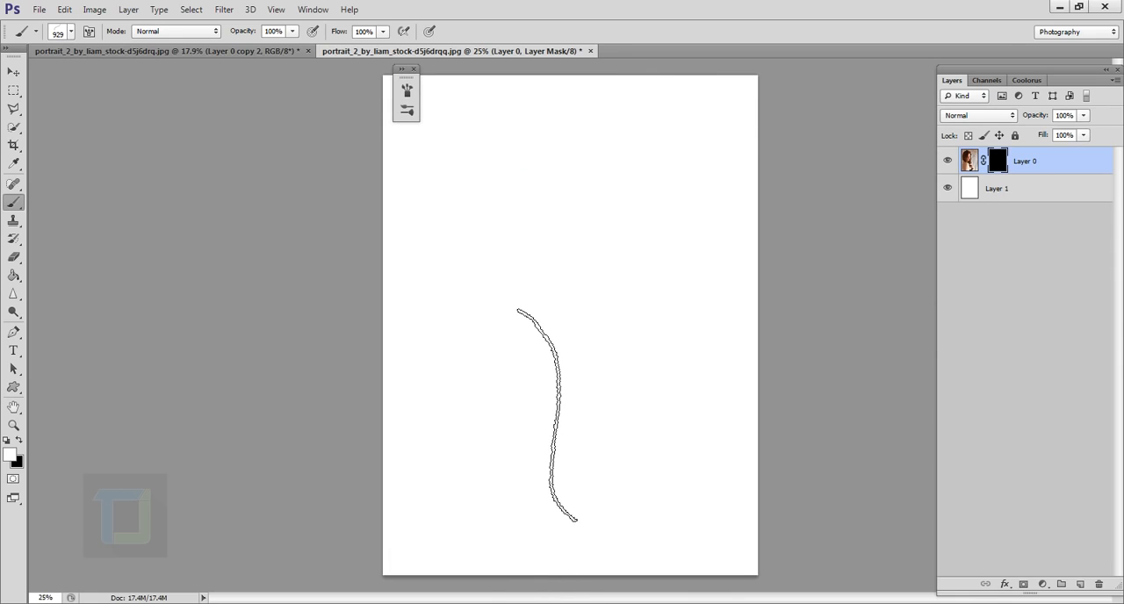
# Reduce the brush to about 400 px and paint on the mask to reveal the face and surrounding hair in thin strands
pyautogui.press('[')
pyautogui.press('[')
pyautogui.press('[')
pyautogui.press('[')
pyautogui.press('[')
pyautogui.press('[')
pyautogui.press('[')
pyautogui.press('[')
pyautogui.press('[')
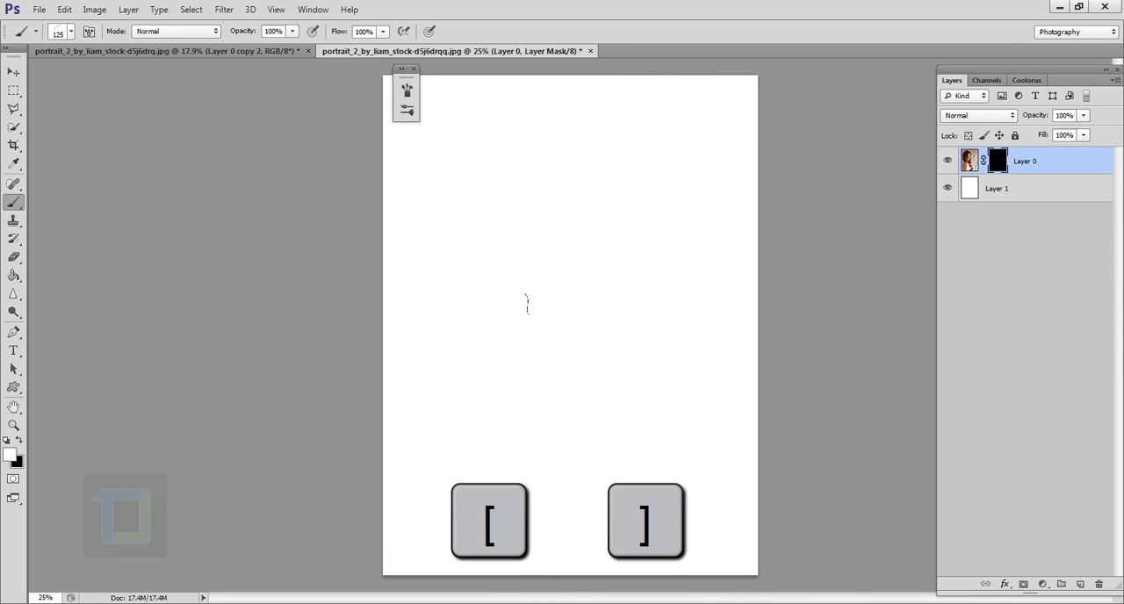
pyautogui.press(']')
pyautogui.press(']')
pyautogui.press(']')
pyautogui.press(']')
pyautogui.press('[')
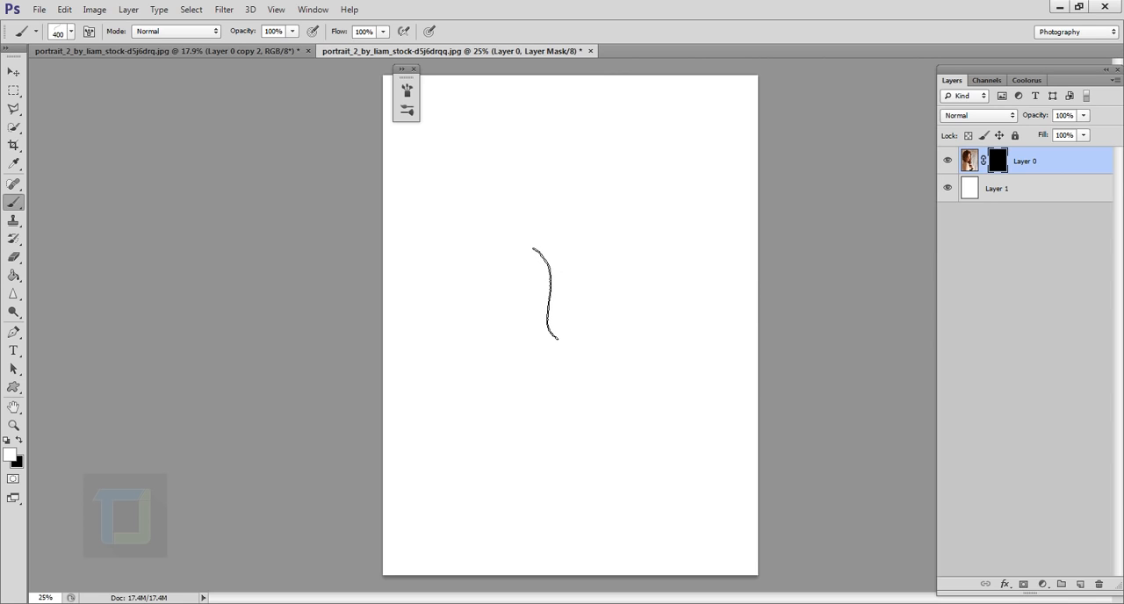
pyautogui.moveTo(545, 294)
pyautogui.mouseDown()
pyautogui.moveTo(576, 296)
pyautogui.moveTo(527, 323)
pyautogui.moveTo(574, 282)
pyautogui.moveTo(542, 270)
pyautogui.moveTo(577, 318)
pyautogui.moveTo(533, 333)
pyautogui.moveTo(558, 260)
pyautogui.moveTo(550, 339)
pyautogui.moveTo(596, 391)
pyautogui.moveTo(606, 292)
pyautogui.moveTo(510, 324)
pyautogui.moveTo(527, 290)
pyautogui.moveTo(496, 386)
pyautogui.moveTo(525, 470)
pyautogui.moveTo(512, 511)
pyautogui.moveTo(555, 429)
pyautogui.moveTo(567, 285)
pyautogui.moveTo(604, 261)
pyautogui.moveTo(545, 228)
pyautogui.moveTo(535, 395)
pyautogui.moveTo(576, 360)
pyautogui.moveTo(586, 387)
pyautogui.moveTo(571, 321)
pyautogui.moveTo(558, 325)
pyautogui.moveTo(562, 316)
pyautogui.moveTo(573, 360)
pyautogui.moveTo(535, 342)
pyautogui.moveTo(562, 316)
pyautogui.moveTo(552, 351)
pyautogui.moveTo(549, 262)
pyautogui.moveTo(544, 338)
pyautogui.mouseUp()
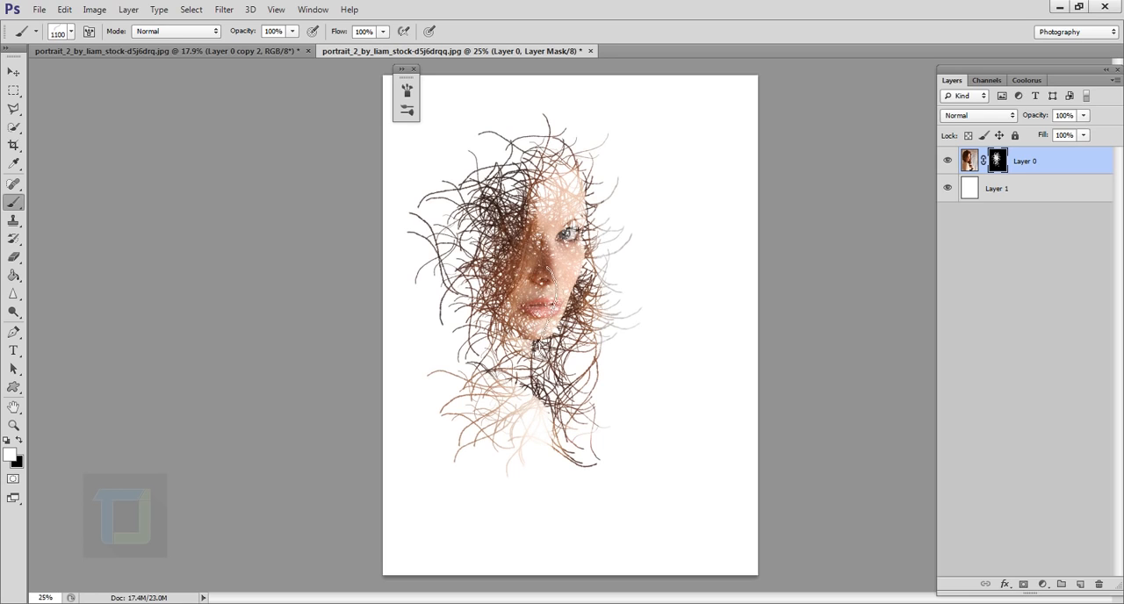
# Try painting large strands around the face on the mask with the brush enlarged to about 1700 px, and undo them
pyautogui.press(']')
pyautogui.press(']')
pyautogui.press(']')
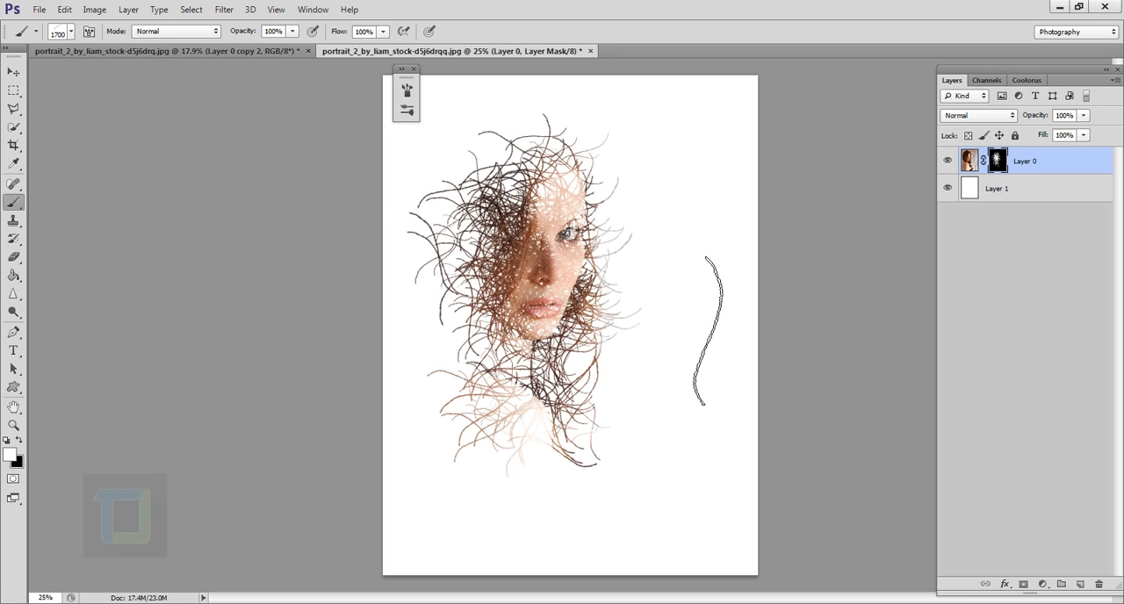
pyautogui.moveTo(529, 334); pyautogui.dragTo(545, 282)
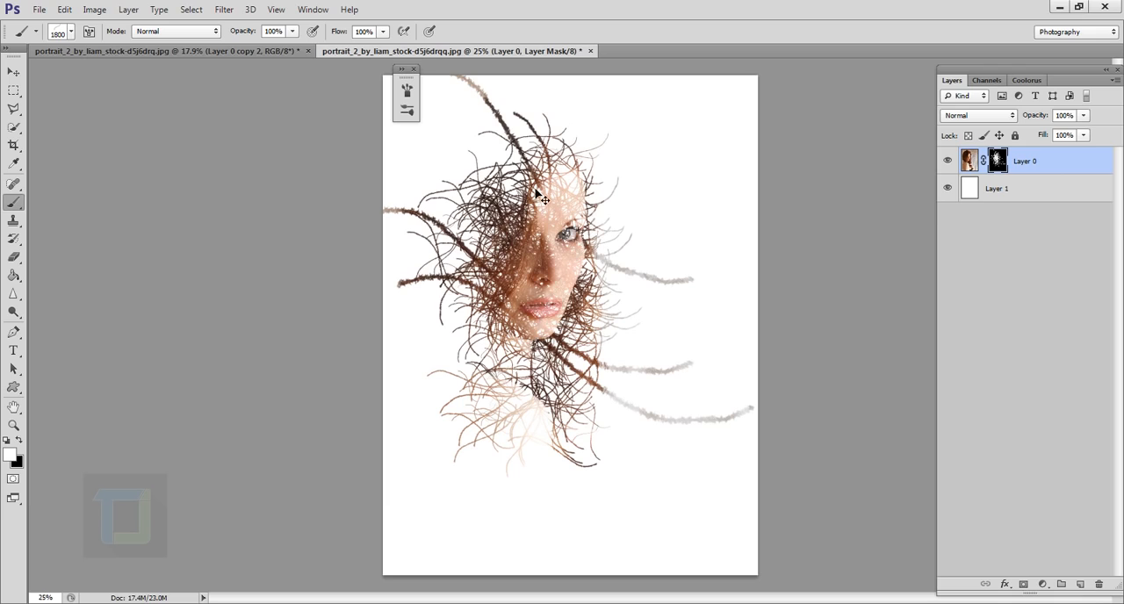
pyautogui.hotkey('ctrl', 'z')
# Try painting strands around the head on the mask with the brush reduced to about 1400 px, and undo them
pyautogui.press('[')
pyautogui.press('[')
pyautogui.press('[')
pyautogui.press('[')
pyautogui.press('[')
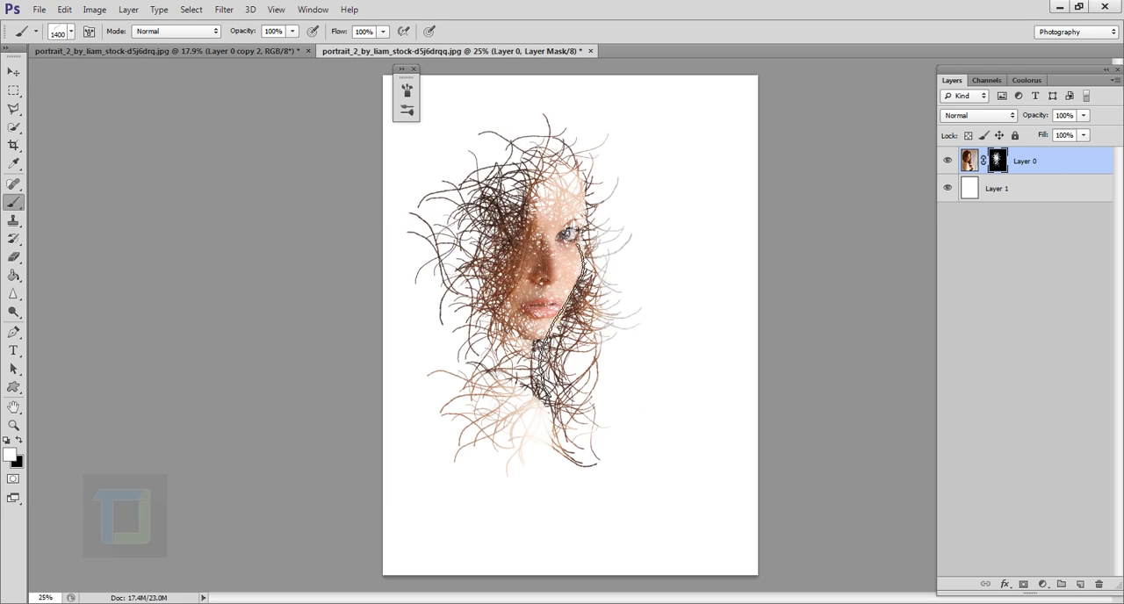
pyautogui.moveTo(559, 319)
pyautogui.mouseDown()
pyautogui.moveTo(567, 286)
pyautogui.moveTo(558, 307)
pyautogui.mouseUp()
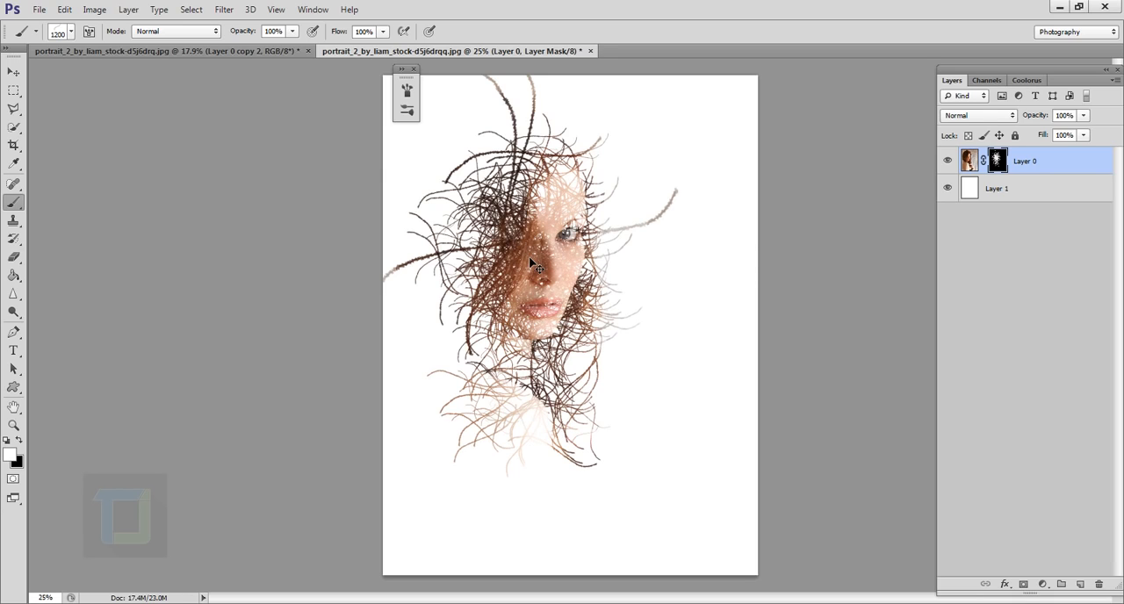
pyautogui.hotkey('ctrl', 'z')
# Reduce the brush to 800 px and paint on the mask to reveal the hair, shoulder and arm with long strands
pyautogui.press('[')
pyautogui.press('[')
pyautogui.press('[')
pyautogui.press('[')
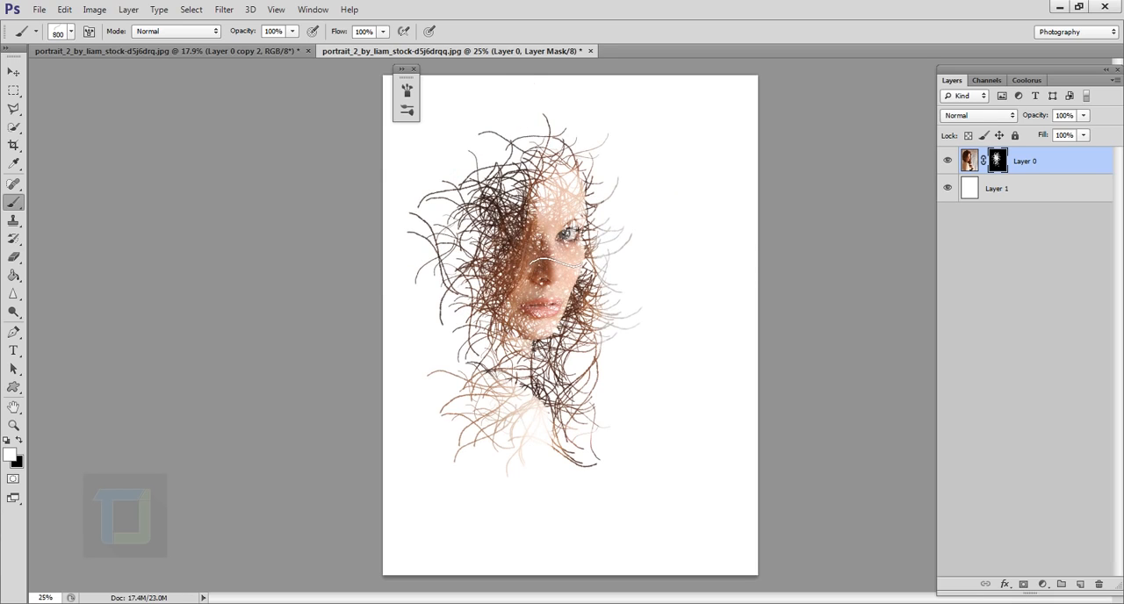
pyautogui.moveTo(603, 281)
pyautogui.mouseDown()
pyautogui.moveTo(527, 186)
pyautogui.moveTo(567, 356)
pyautogui.moveTo(508, 273)
pyautogui.moveTo(560, 239)
pyautogui.moveTo(553, 386)
pyautogui.moveTo(474, 290)
pyautogui.moveTo(505, 487)
pyautogui.moveTo(525, 472)
pyautogui.moveTo(475, 527)
pyautogui.moveTo(562, 562)
pyautogui.moveTo(492, 333)
pyautogui.moveTo(527, 131)
pyautogui.moveTo(470, 202)
pyautogui.moveTo(494, 496)
pyautogui.moveTo(479, 457)
pyautogui.mouseUp()
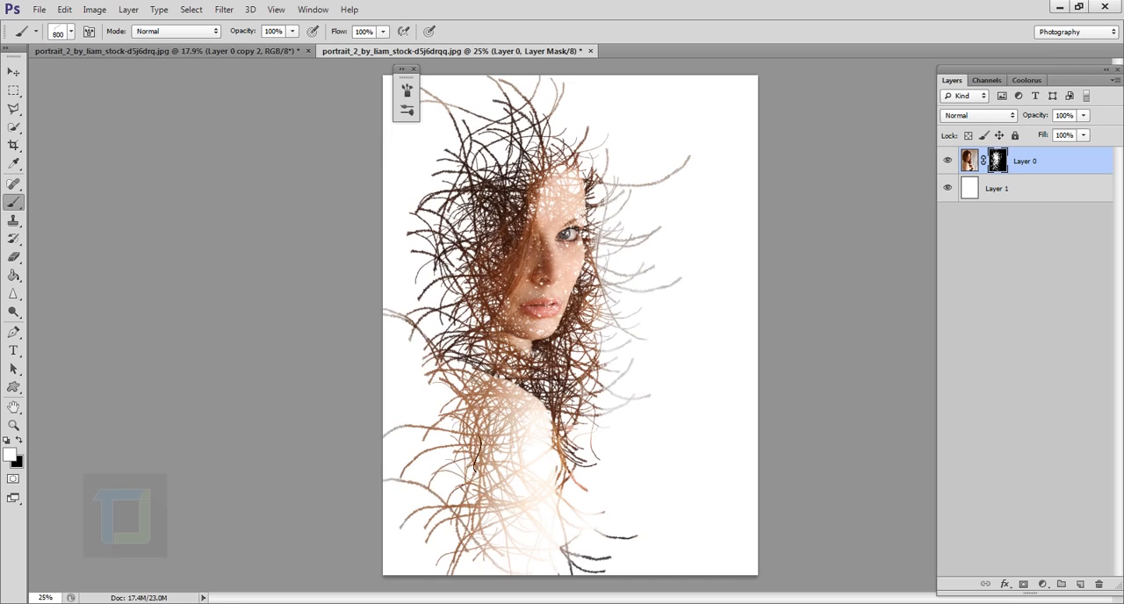
# Reduce the brush to 500 px and thicken the strands over the shoulder, arm and hair on the mask
pyautogui.press('[')
pyautogui.moveTo(453, 285)
pyautogui.mouseDown()
pyautogui.moveTo(448, 510)
pyautogui.moveTo(580, 470)
pyautogui.moveTo(582, 501)
pyautogui.moveTo(495, 439)
pyautogui.moveTo(451, 443)
pyautogui.moveTo(464, 334)
pyautogui.moveTo(594, 293)
pyautogui.mouseUp()
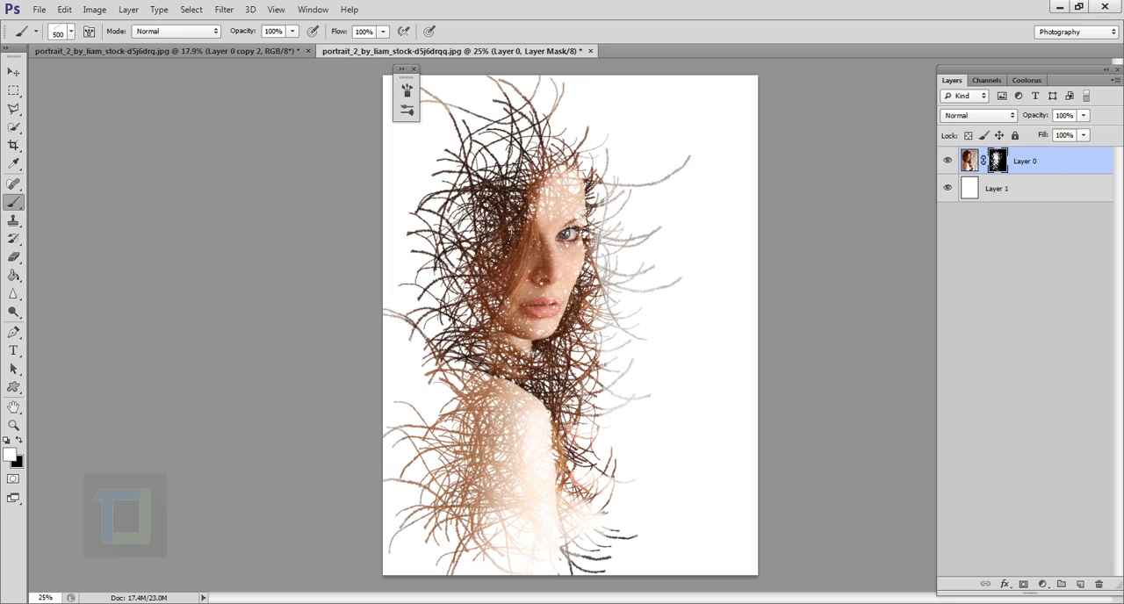
pyautogui.moveTo(510, 240)
pyautogui.mouseDown()
pyautogui.moveTo(525, 165)
pyautogui.moveTo(591, 277)
pyautogui.moveTo(596, 187)
pyautogui.moveTo(570, 156)
pyautogui.mouseUp()
# Reduce the brush to about 400 px and add denser strands along the outer edge of the hair and back
pyautogui.press('[')
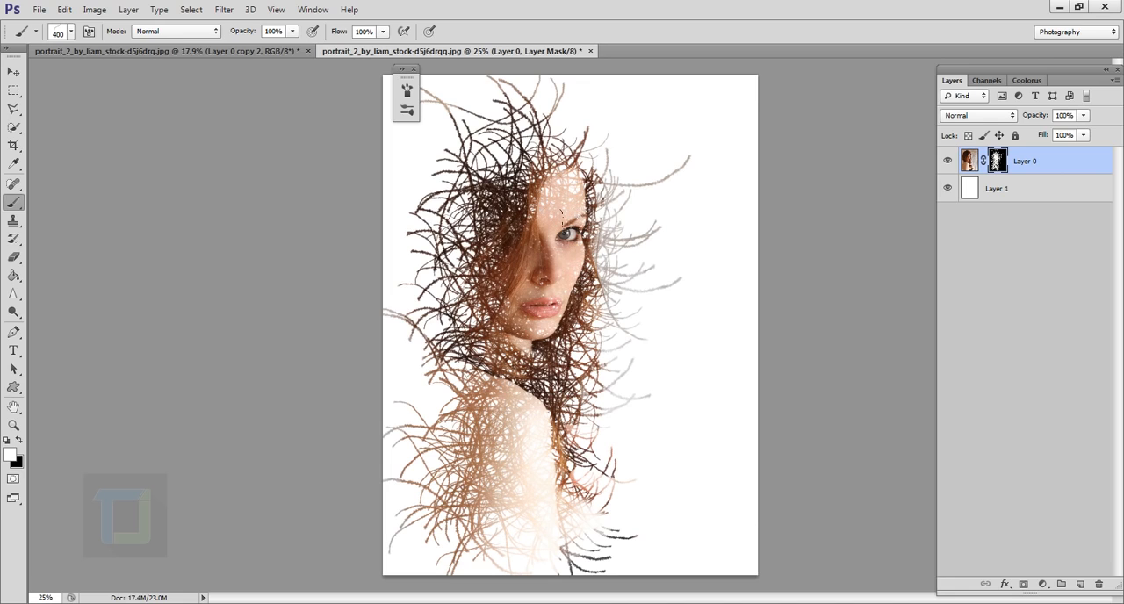
pyautogui.moveTo(506, 170)
pyautogui.mouseDown()
pyautogui.moveTo(557, 118)
pyautogui.moveTo(492, 136)
pyautogui.moveTo(439, 241)
pyautogui.moveTo(423, 487)
pyautogui.moveTo(433, 540)
pyautogui.mouseUp()
pyautogui.moveTo(429, 389); pyautogui.dragTo(454, 265)
pyautogui.moveTo(451, 114)
pyautogui.mouseDown()
pyautogui.moveTo(432, 162)
pyautogui.moveTo(428, 255)
pyautogui.mouseUp()
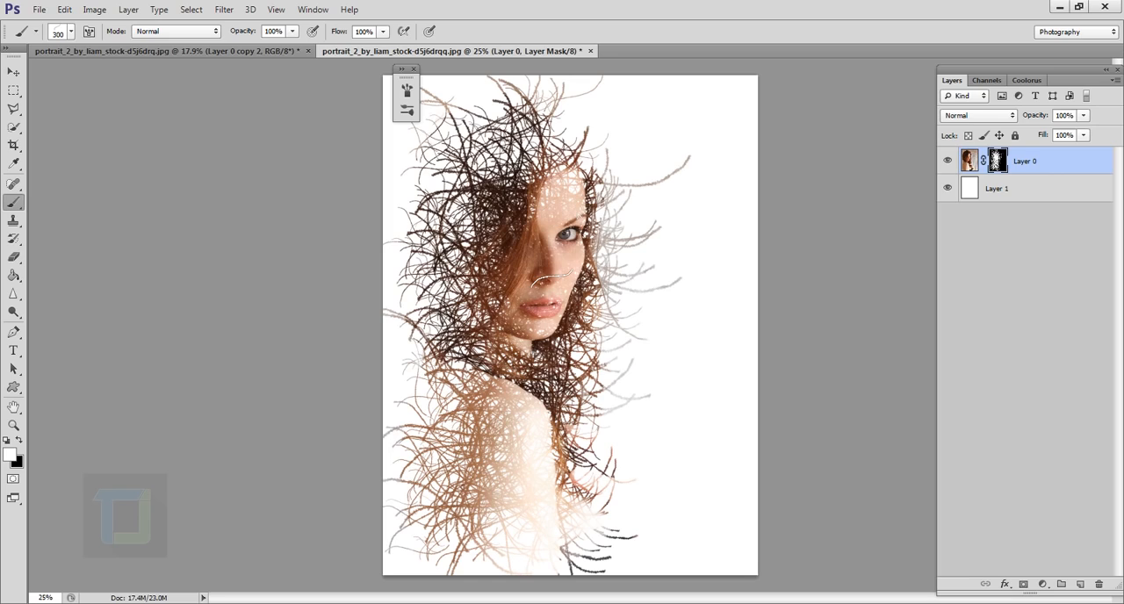
# Set the brush to 250 px and fill the gaps on the face and neck with finer strands on the mask
pyautogui.press(']')
pyautogui.press(']')
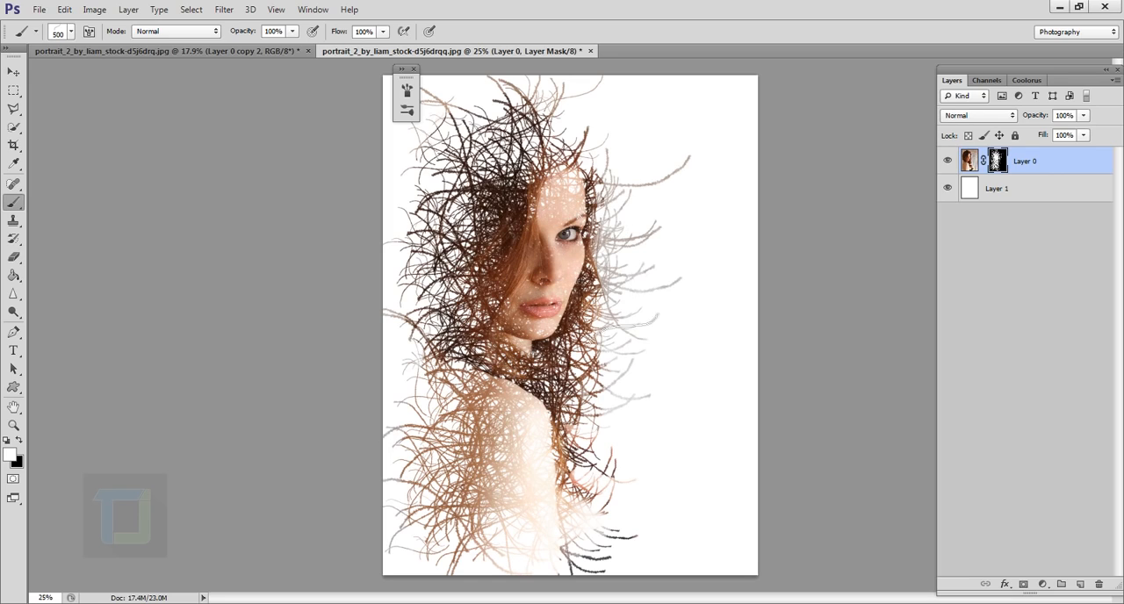
pyautogui.press('[')
pyautogui.press('[')
pyautogui.press('[')
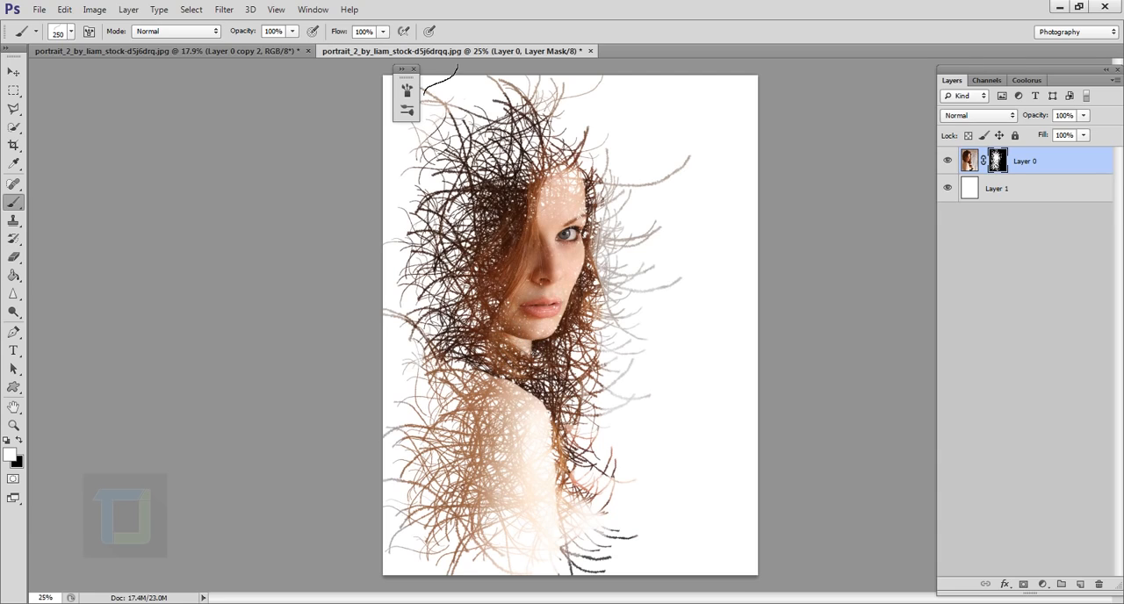
# Paint black on the portrait's layer mask with a 288 px strand brush to thin the light strands beside the face and cut into it
pyautogui.click(414, 70)
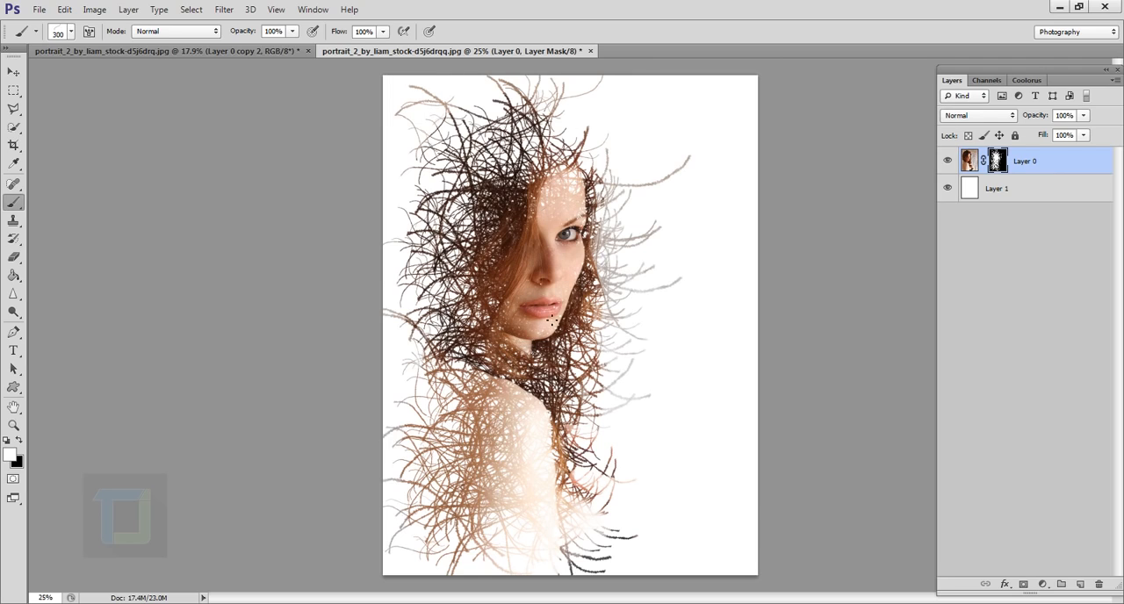
pyautogui.press(']')
pyautogui.press(']')
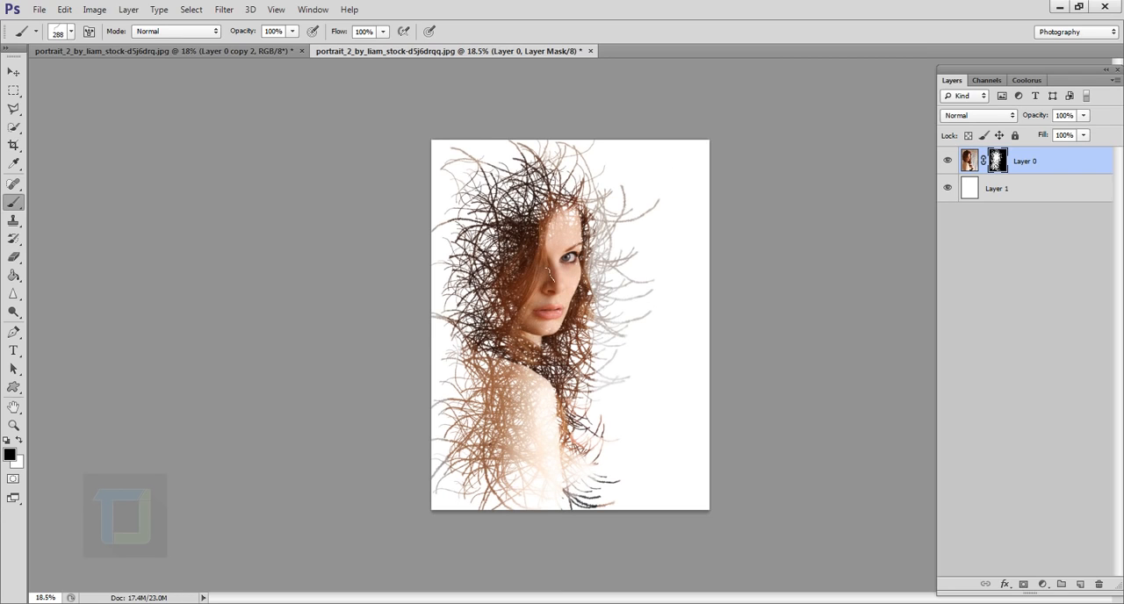
pyautogui.scroll(1, 549, 274)
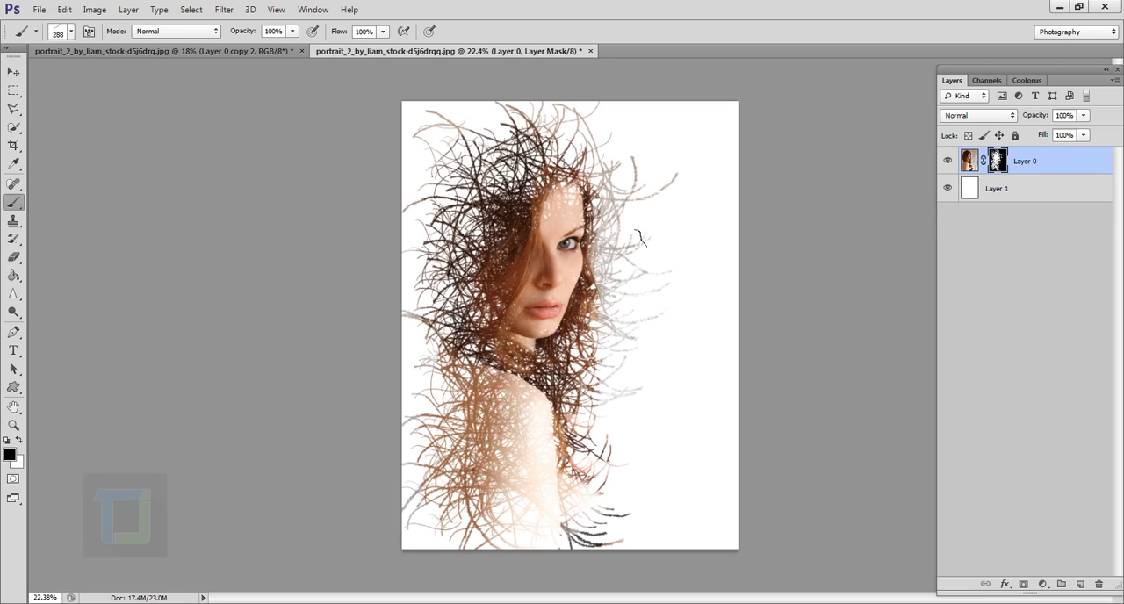
pyautogui.moveTo(672, 307); pyautogui.dragTo(656, 209)
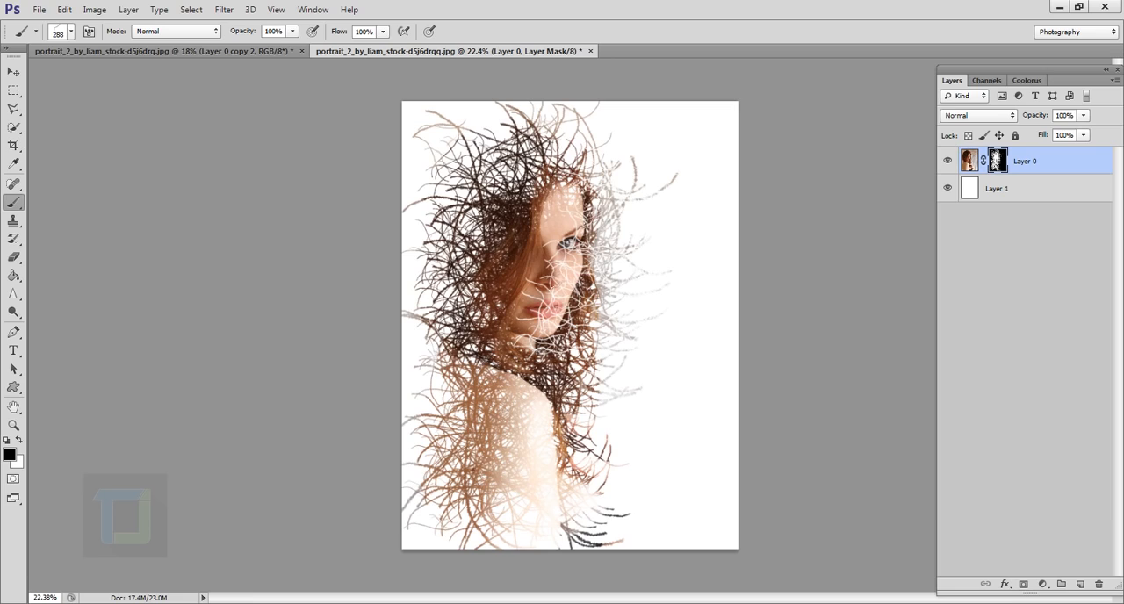
# Switch the painting colour to white and restore the face on the mask, covering the eye, cheek and mouth
pyautogui.press('x')
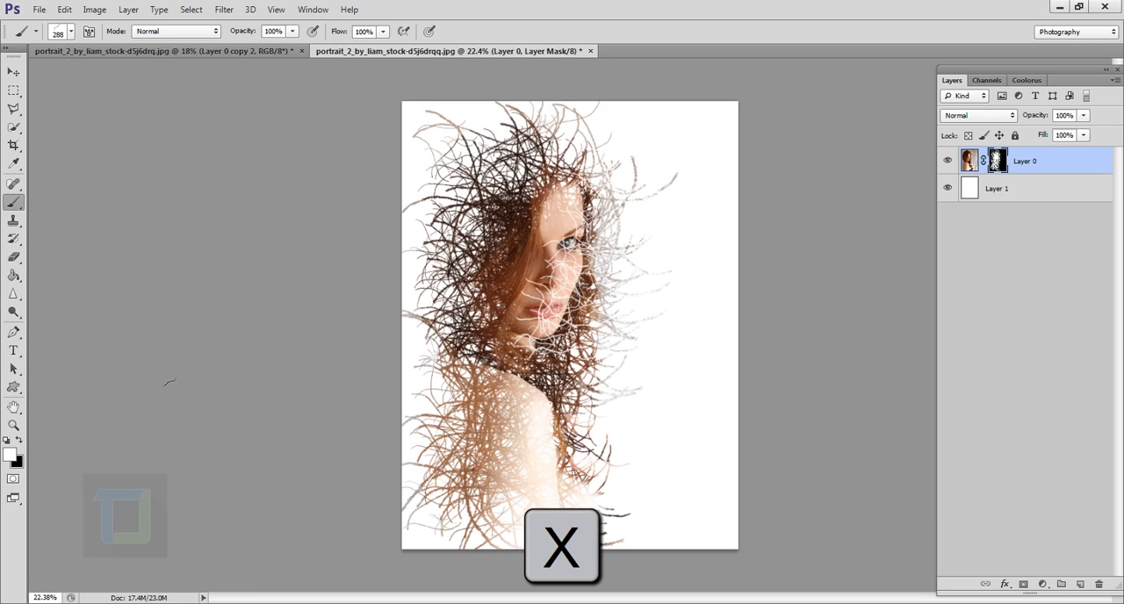
pyautogui.moveTo(537, 262); pyautogui.dragTo(549, 336)
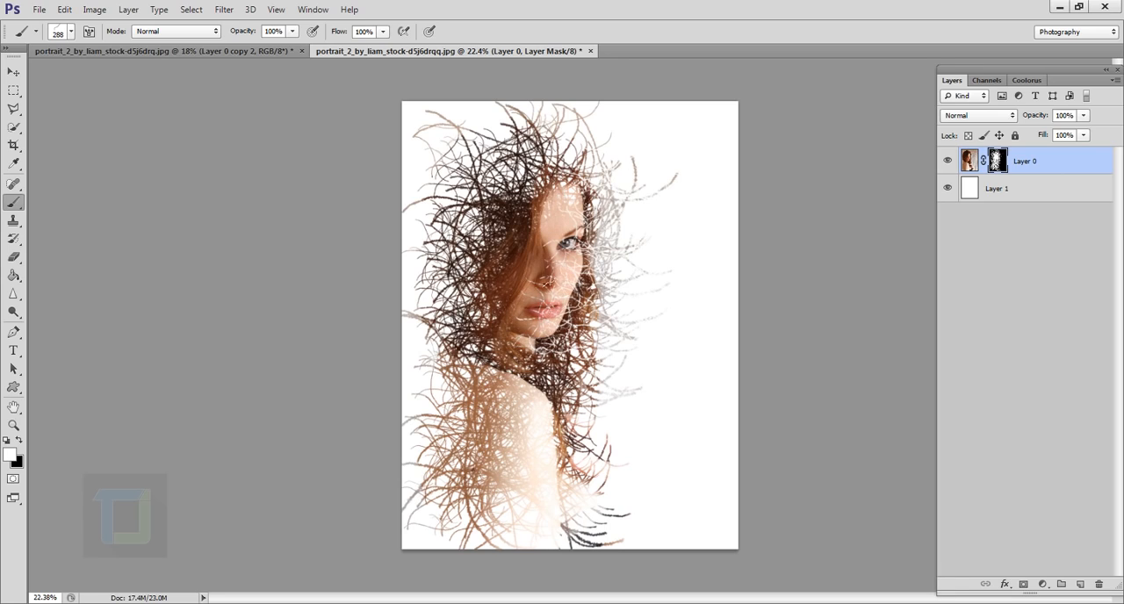
pyautogui.moveTo(575, 211); pyautogui.dragTo(579, 303)
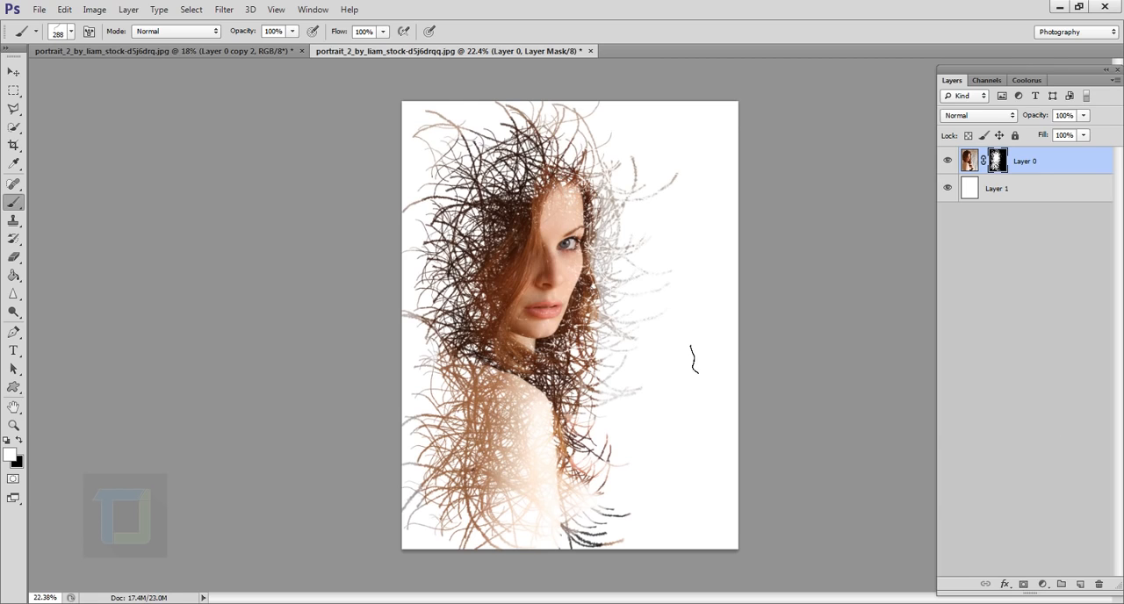
pyautogui.scroll(-1, 694, 359)
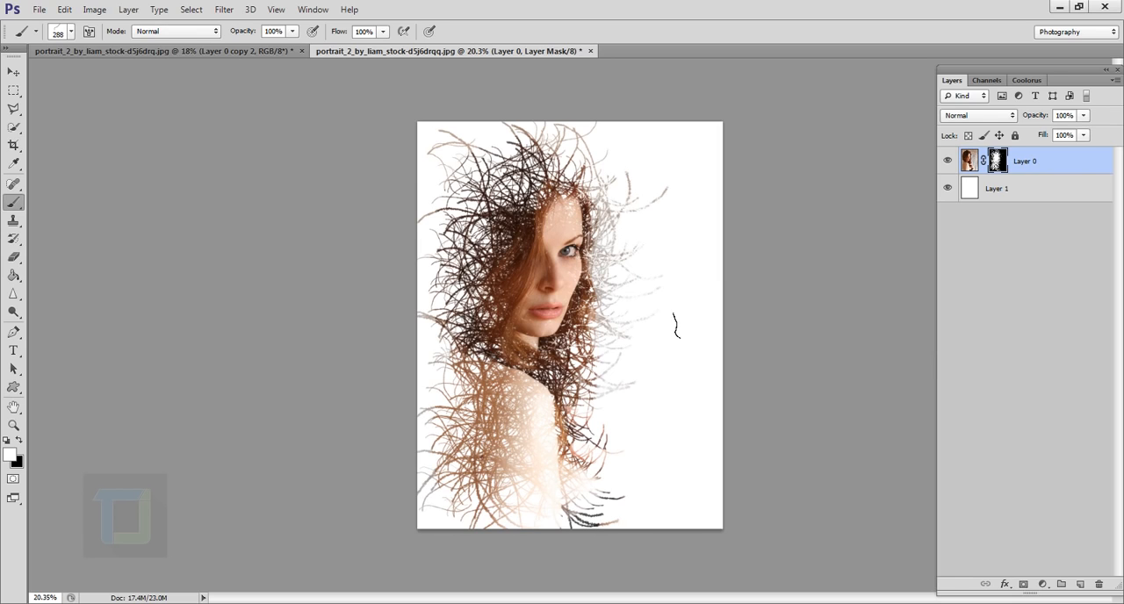
# Add a Solid Color fill layer above the portrait in very dark navy blue, #000421
pyautogui.click(1042, 583)
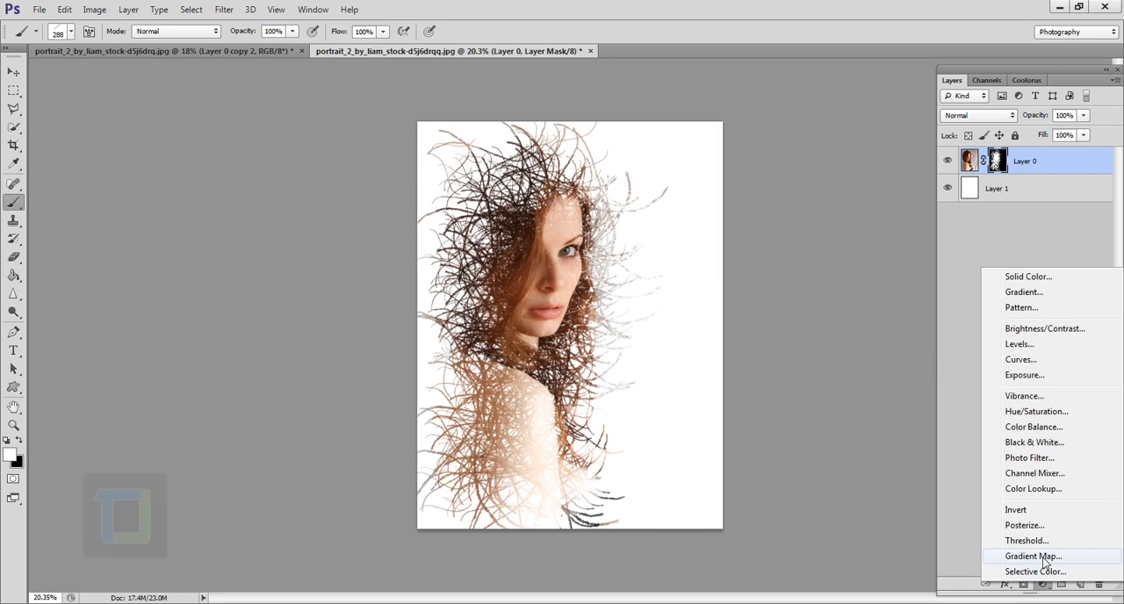
pyautogui.click(1023, 277)
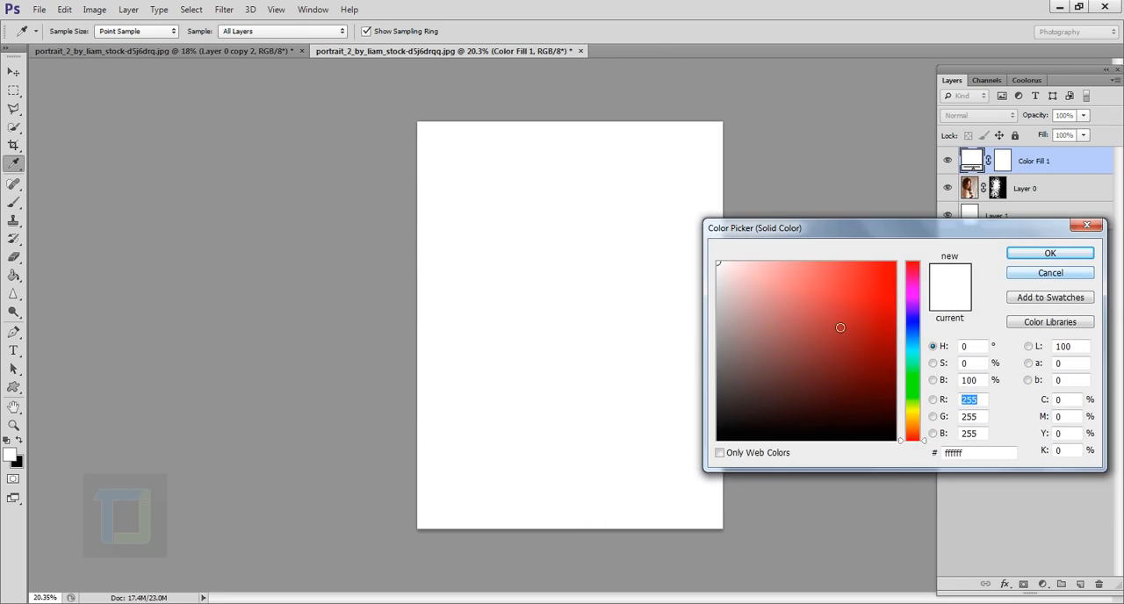
pyautogui.moveTo(915, 422); pyautogui.dragTo(909, 332)
pyautogui.click(893, 405)
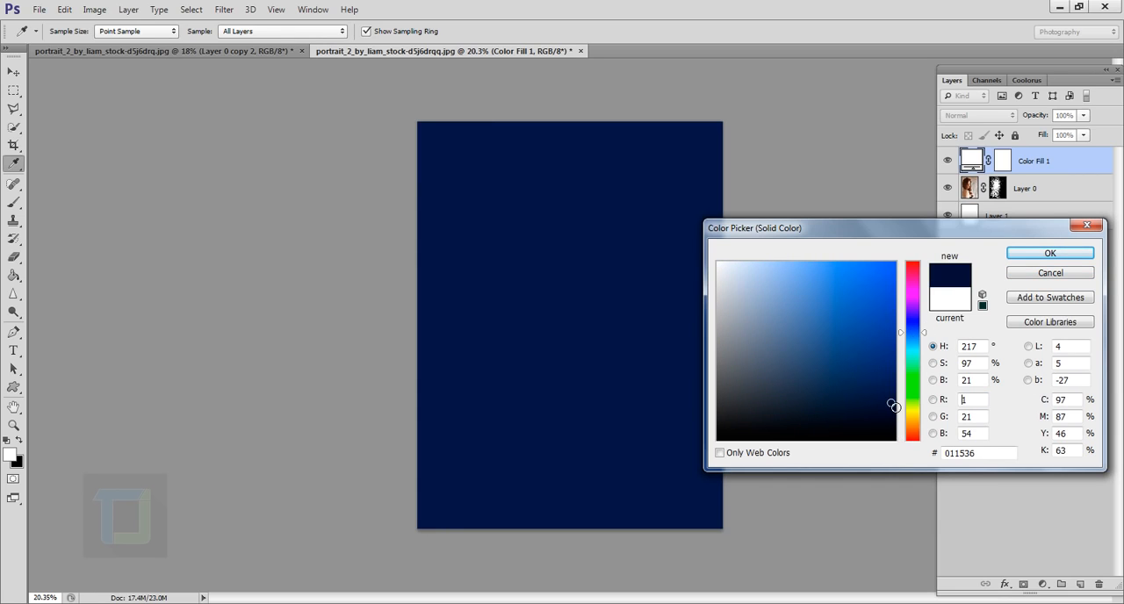
pyautogui.moveTo(895, 406); pyautogui.dragTo(904, 422)
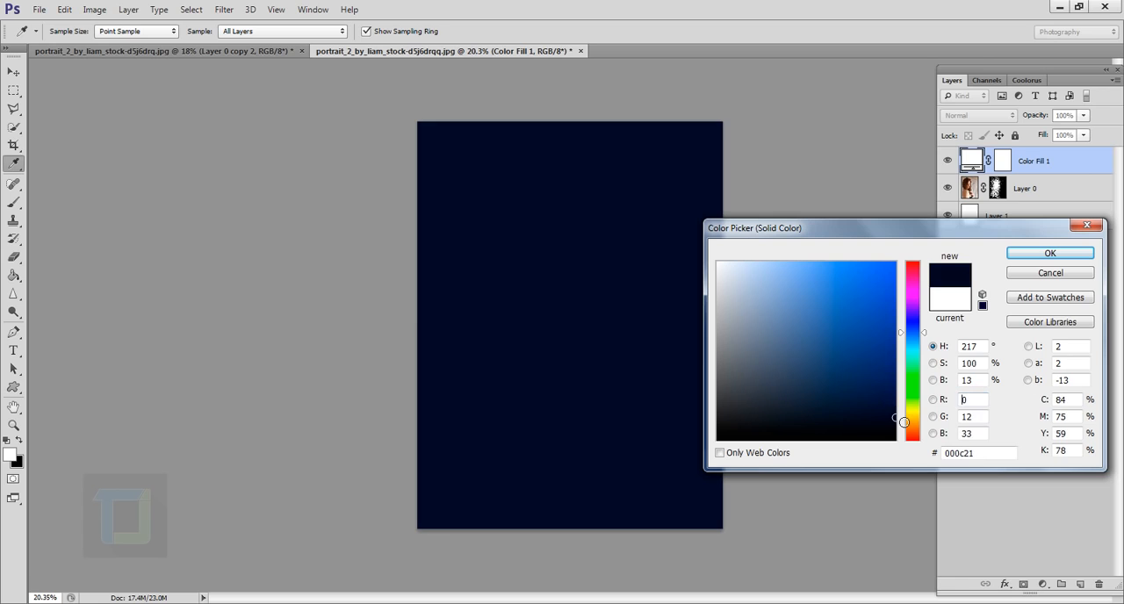
pyautogui.moveTo(924, 334); pyautogui.dragTo(916, 329)
pyautogui.click(1068, 255)
pyautogui.press('b')
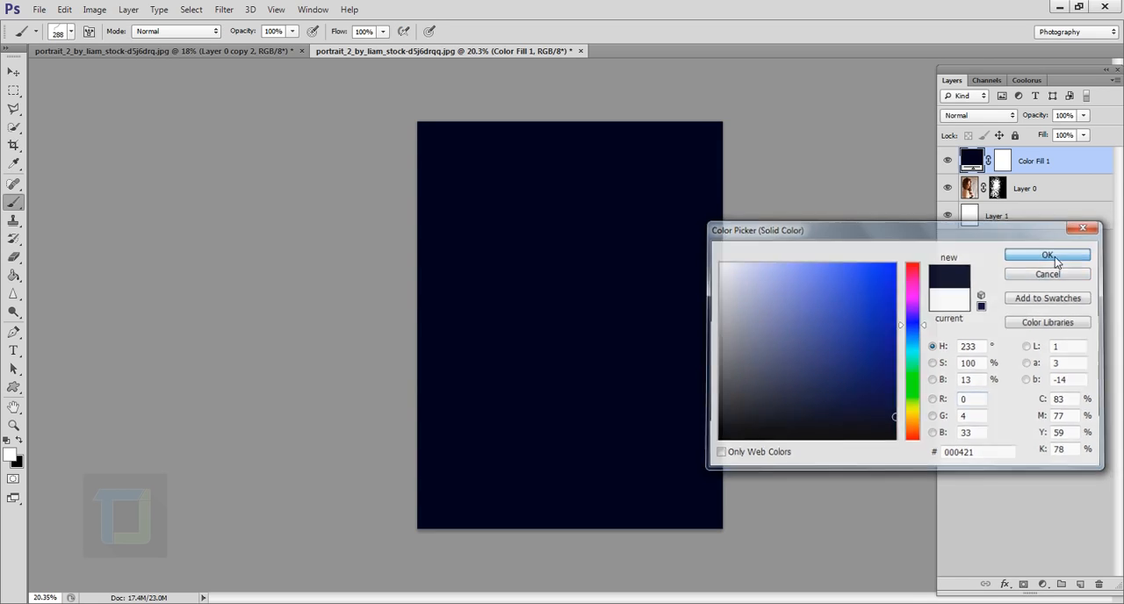
# Set the navy fill layer's blend mode to Exclusion and its opacity to 57%, comparing the image with and without it
pyautogui.click(966, 116)
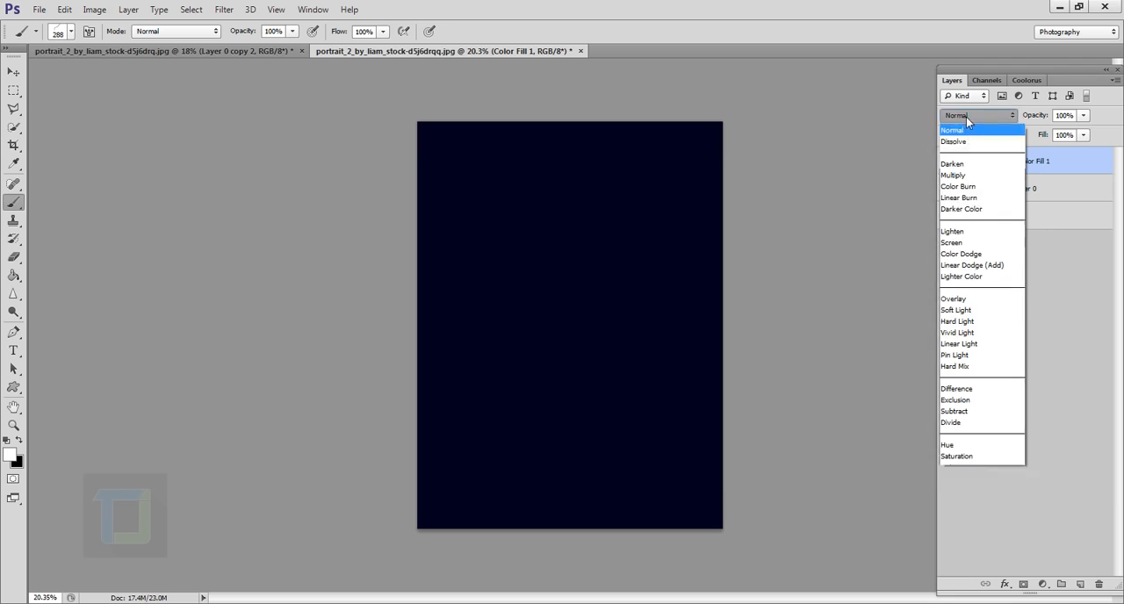
pyautogui.click(970, 401)
pyautogui.click(946, 212)
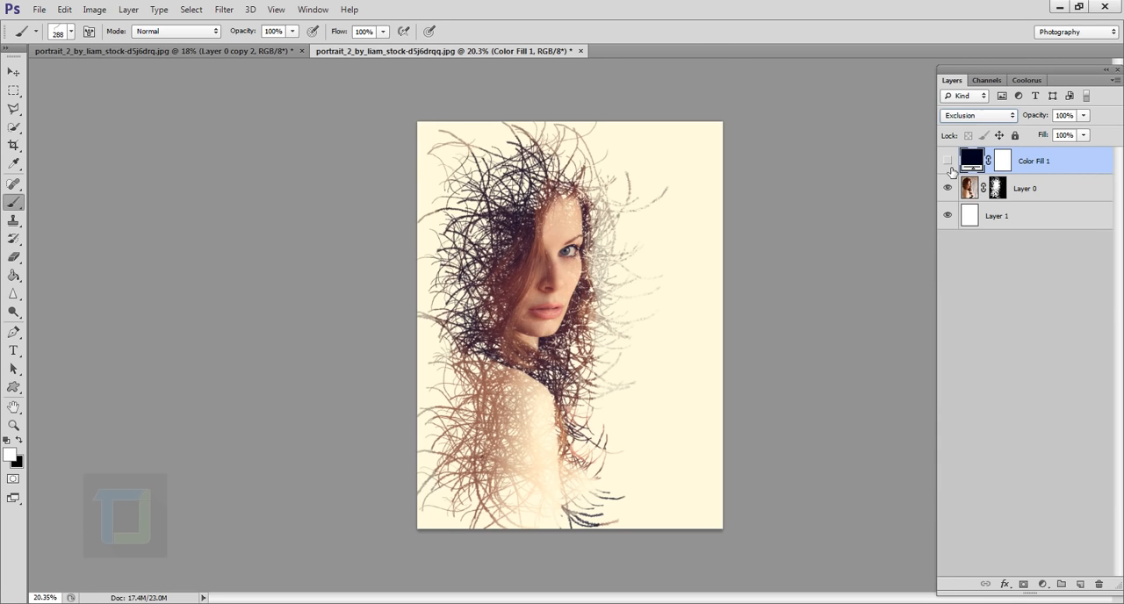
pyautogui.click(948, 162)
pyautogui.moveTo(1048, 115); pyautogui.dragTo(1010, 116)
pyautogui.click(948, 162)
pyautogui.click(949, 162)
# Create a new empty layer on top and choose the soft round brush with 0% hardness, enlarged to 1300 px
pyautogui.click(1081, 585)
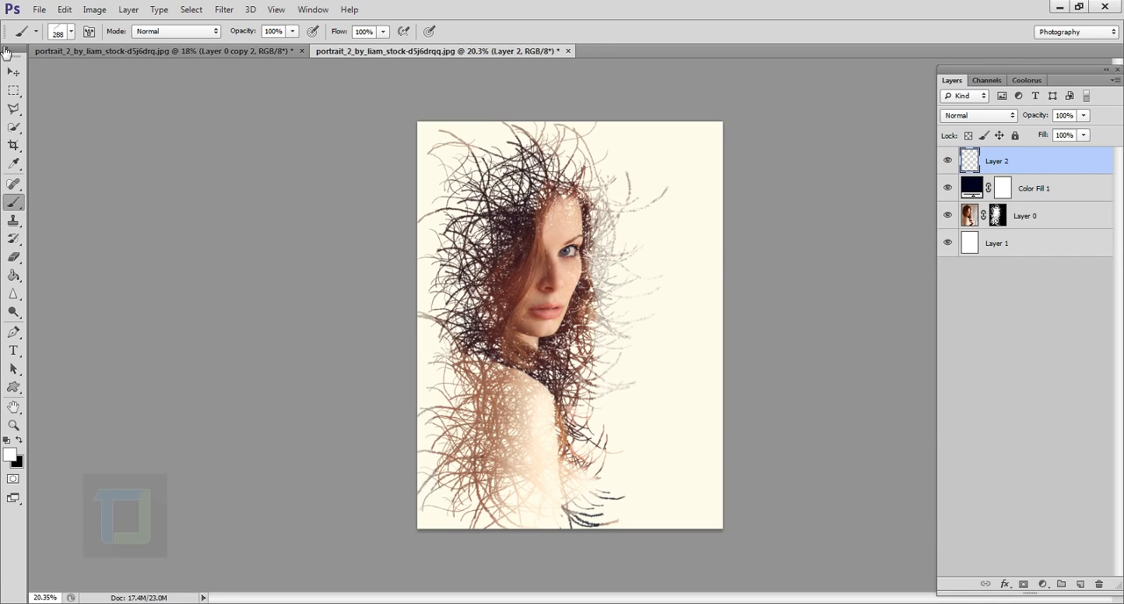
pyautogui.click(71, 32)
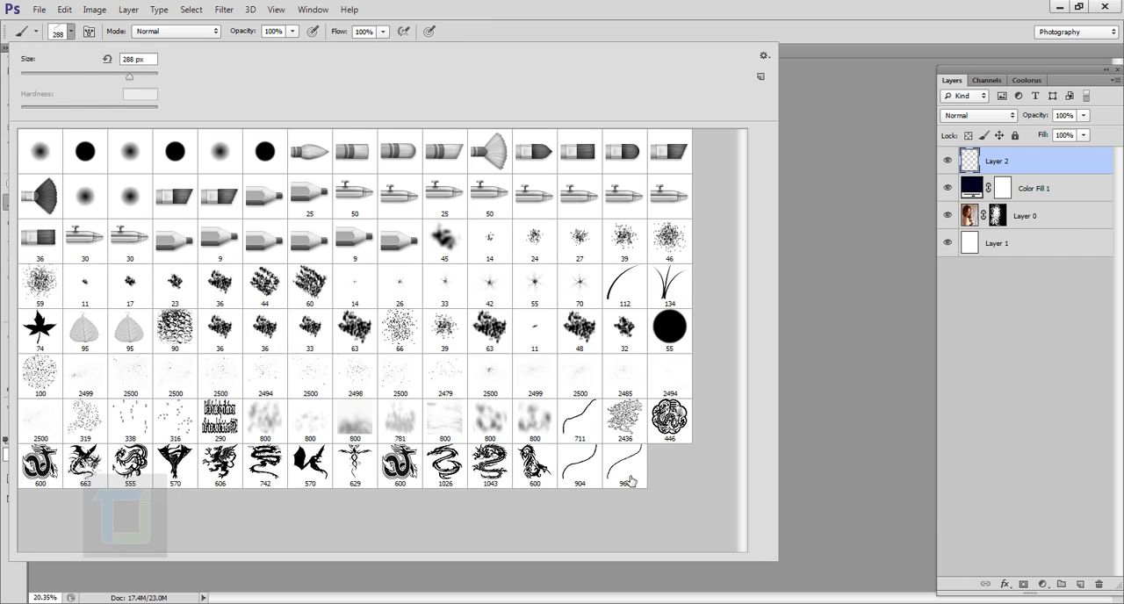
pyautogui.click(41, 153)
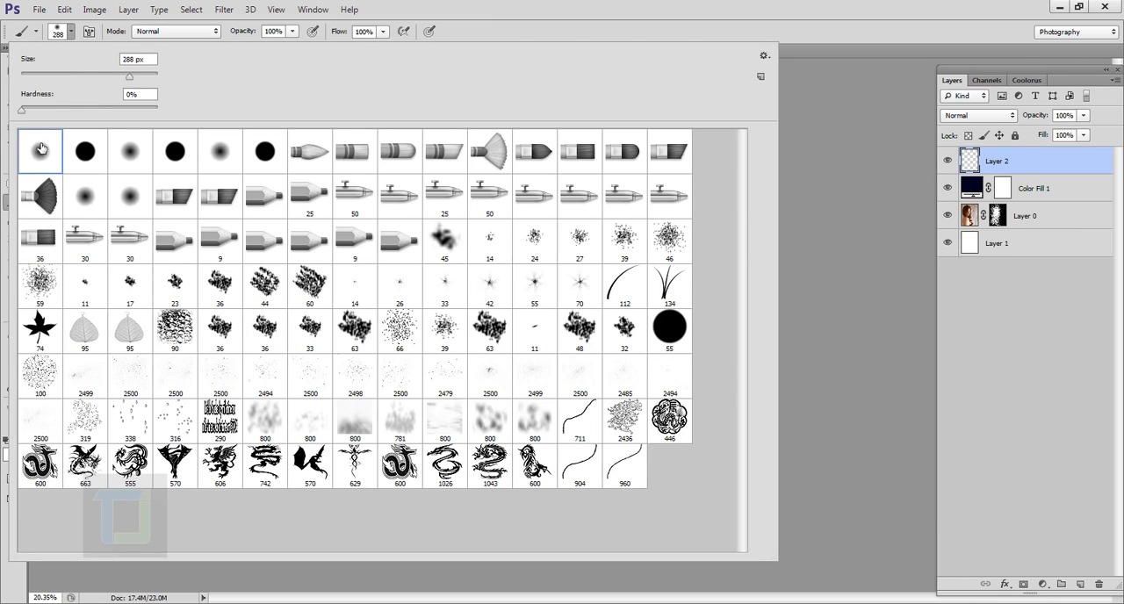
pyautogui.doubleClick(41, 150)
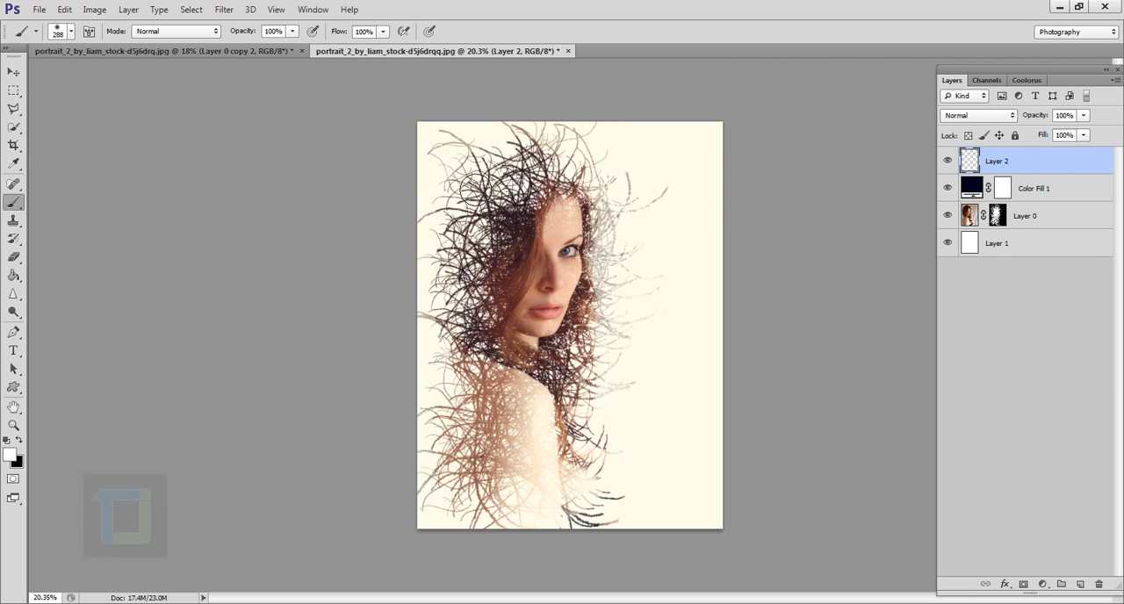
pyautogui.press(']')
pyautogui.press(']')
pyautogui.press(']')
pyautogui.press(']')
pyautogui.press(']')
pyautogui.press(']')
pyautogui.press(']')
pyautogui.press(']')
pyautogui.press(']')
pyautogui.press(']')
# Pick a dark orange-brown foreground colour and paint one soft spot over the hair near the image's upper-left corner
pyautogui.click(10, 454)
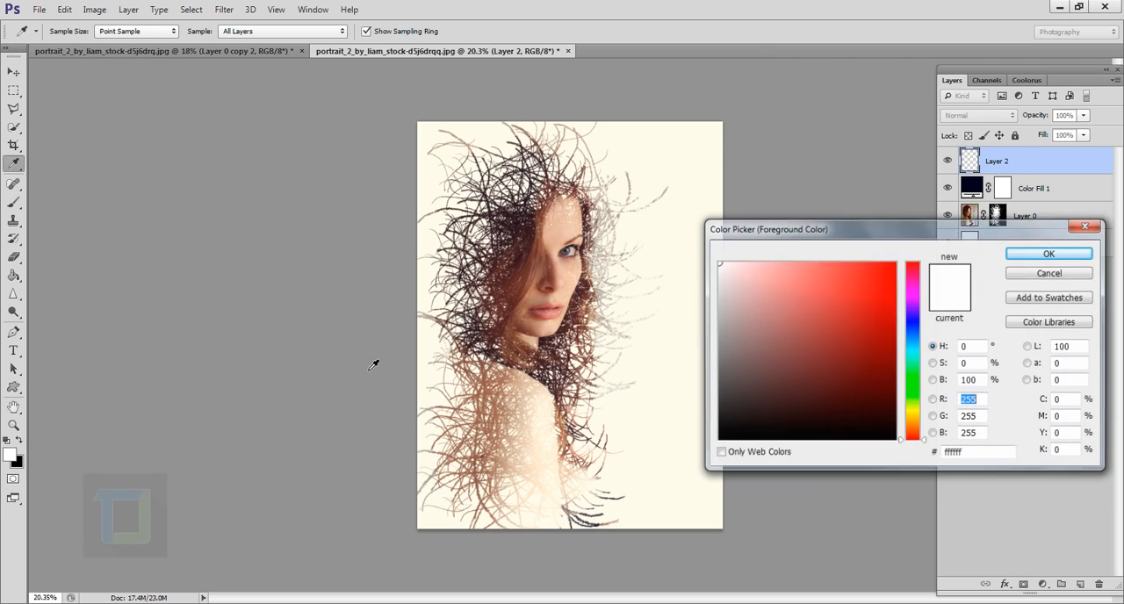
pyautogui.moveTo(912, 439); pyautogui.dragTo(917, 429)
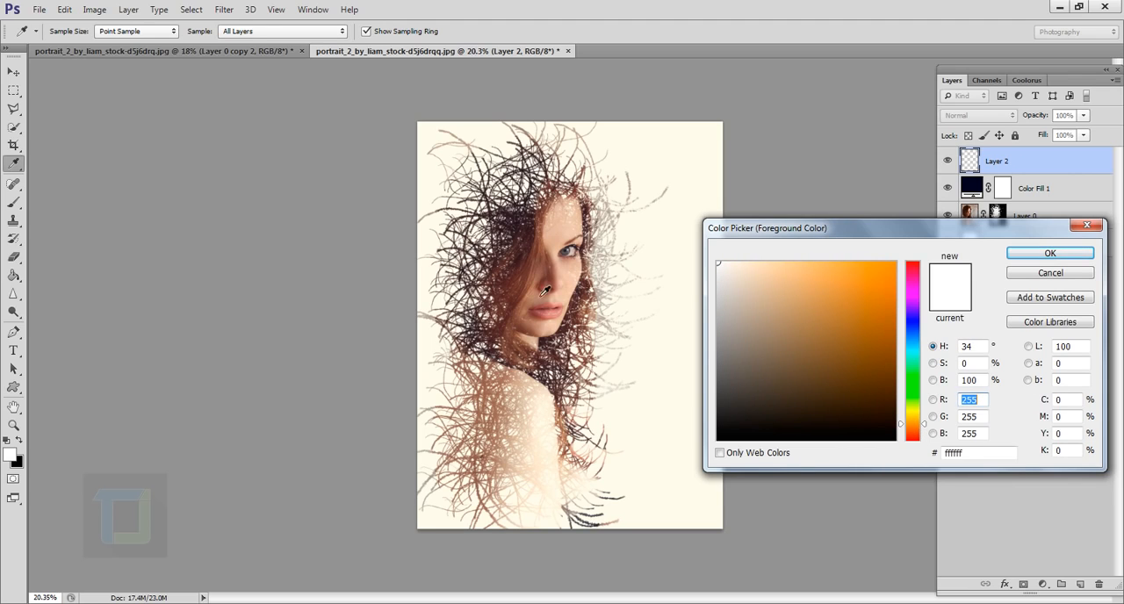
pyautogui.click(912, 424)
pyautogui.moveTo(912, 425); pyautogui.dragTo(890, 373)
pyautogui.click(1052, 255)
pyautogui.press('b')
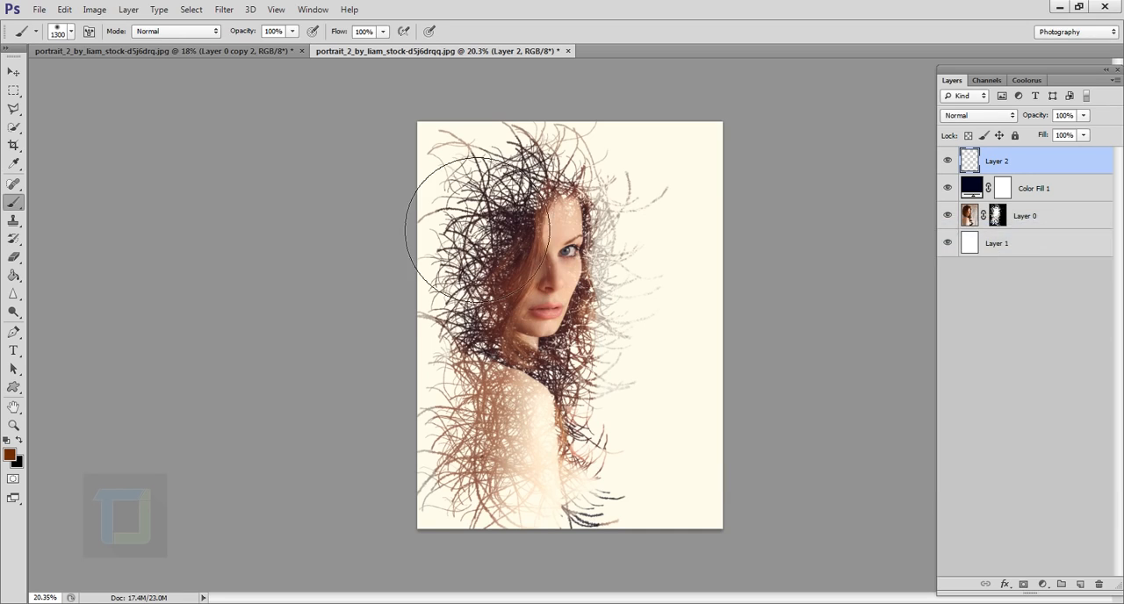
pyautogui.click(462, 163)
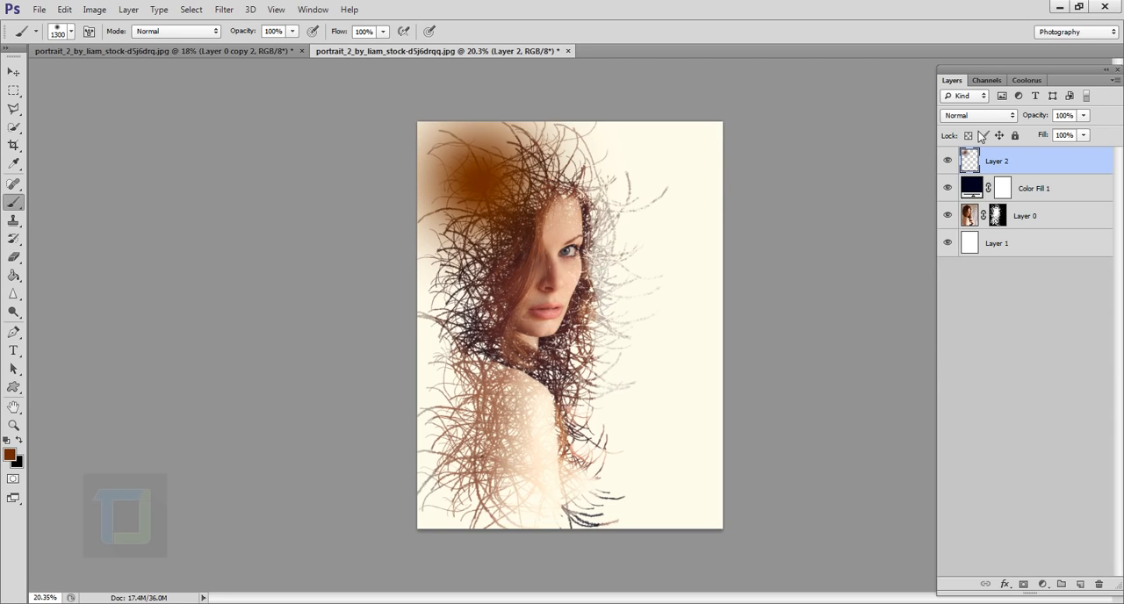
# Set the brown spot layer's blend mode to Screen and shift the spot slightly down onto the hair
pyautogui.click(978, 116)
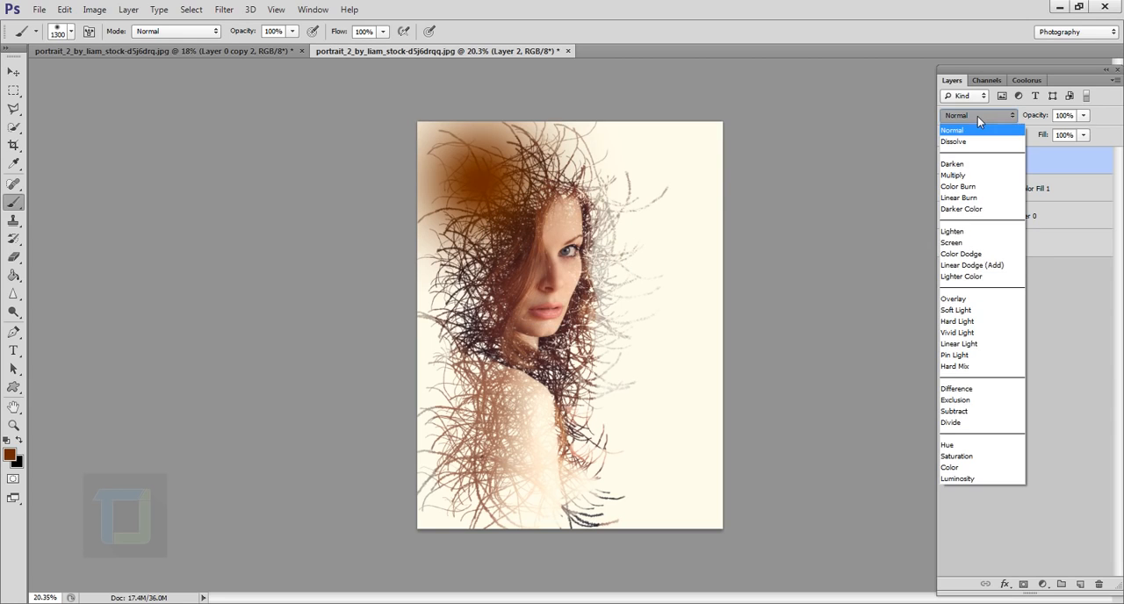
pyautogui.click(965, 243)
pyautogui.click(13, 71)
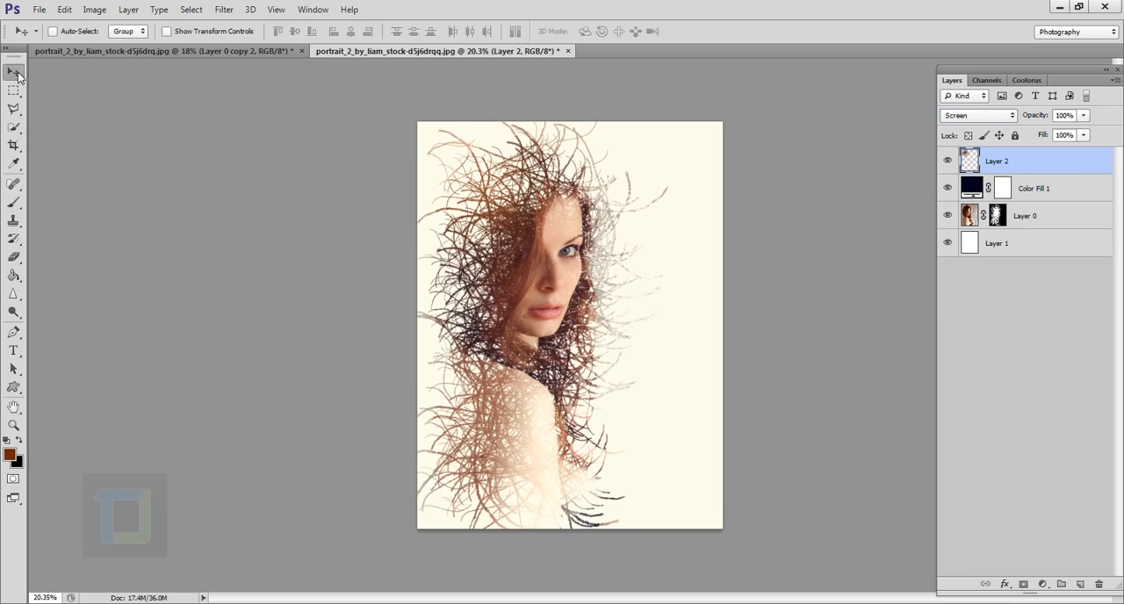
pyautogui.moveTo(480, 184); pyautogui.dragTo(491, 204)
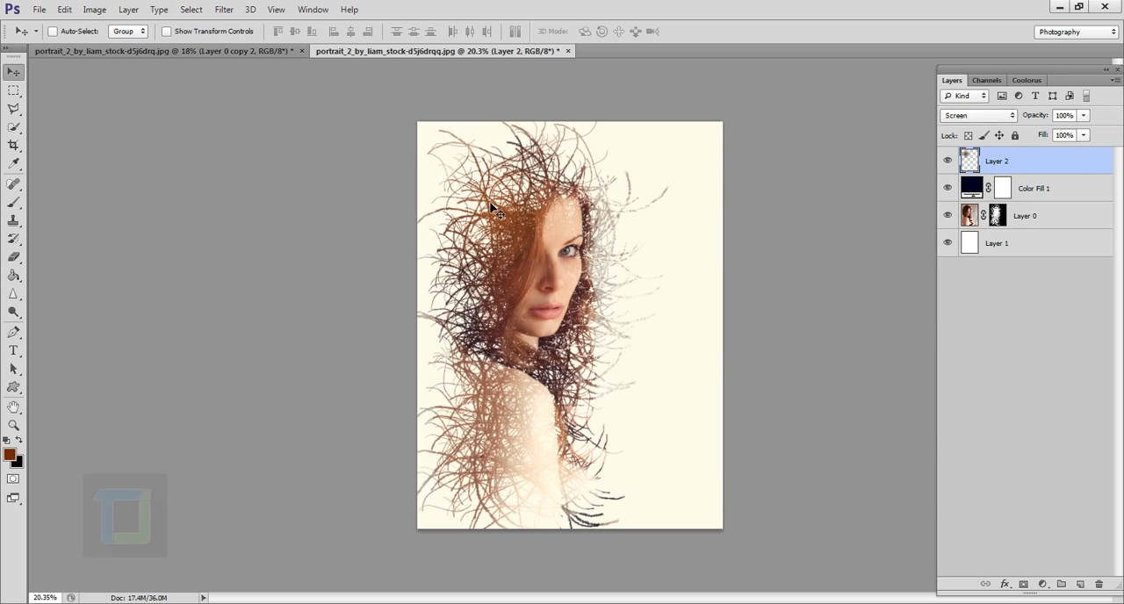
# Scale the brown glow proportionally to about 170%, move it up over the hair, and compare the image with and without it
pyautogui.hotkey('ctrl', 't')
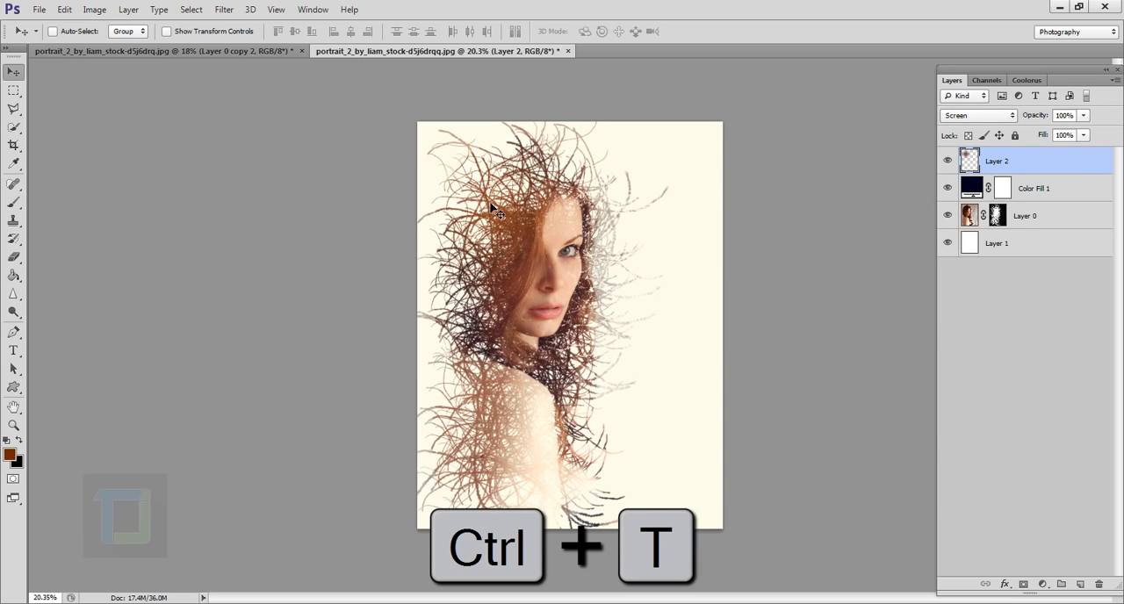
pyautogui.press('shift')
pyautogui.moveTo(648, 359); pyautogui.dragTo(807, 501)
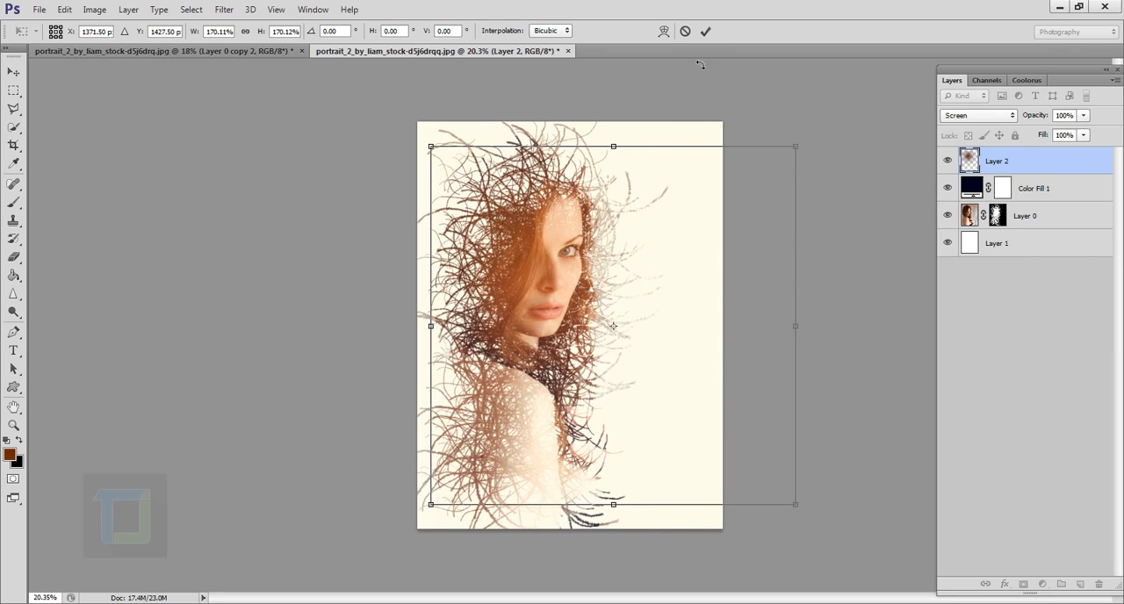
pyautogui.click(706, 33)
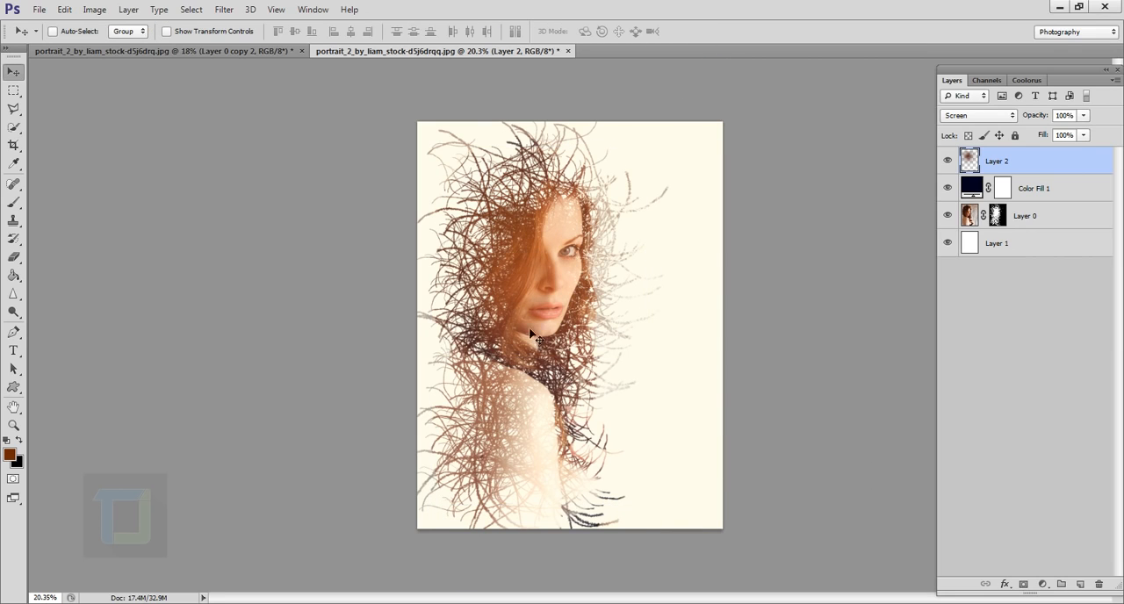
pyautogui.moveTo(533, 328); pyautogui.dragTo(529, 238)
pyautogui.click(949, 162)
pyautogui.click(949, 162)
pyautogui.hotkey('ctrl', '-')
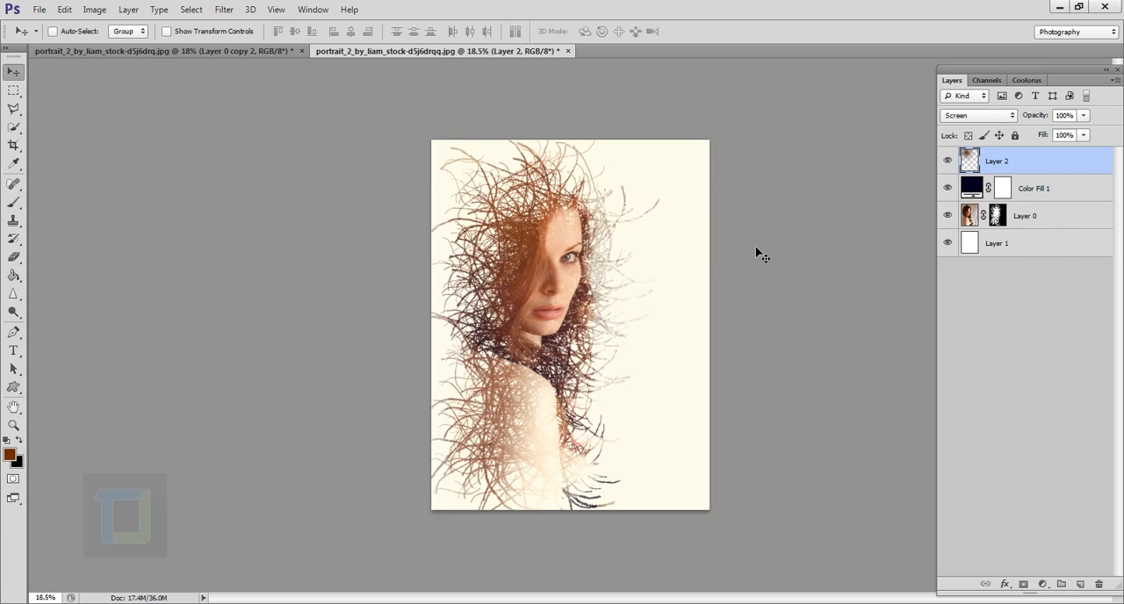
pyautogui.scroll(-4, 756, 247)
pyautogui.scroll(8, 756, 248)
pyautogui.scroll(-5, 690, 267)
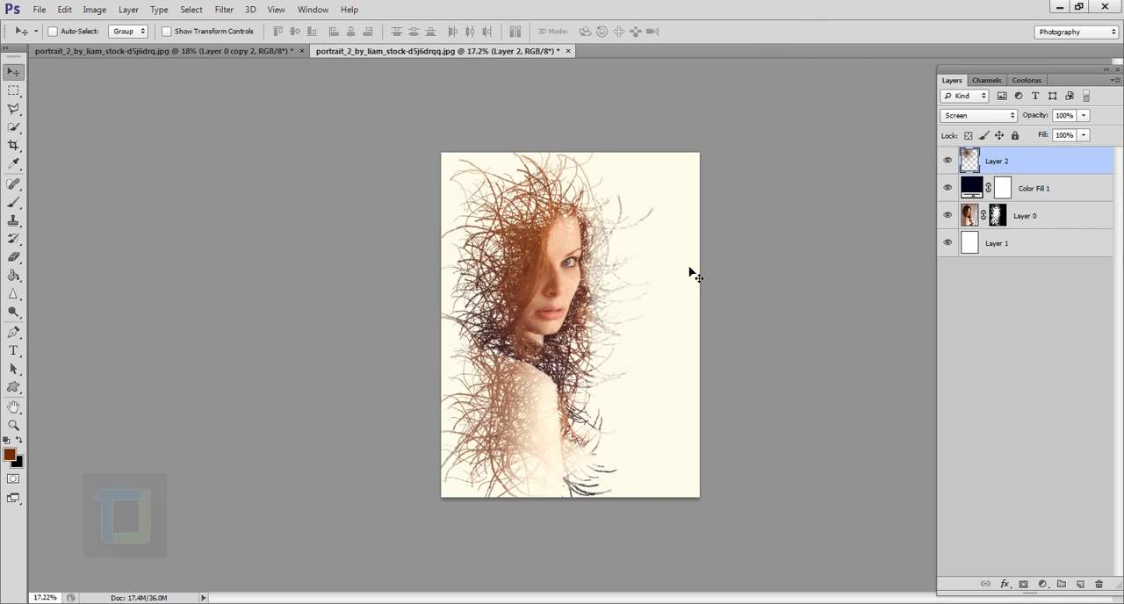
pyautogui.scroll(1, 690, 268)
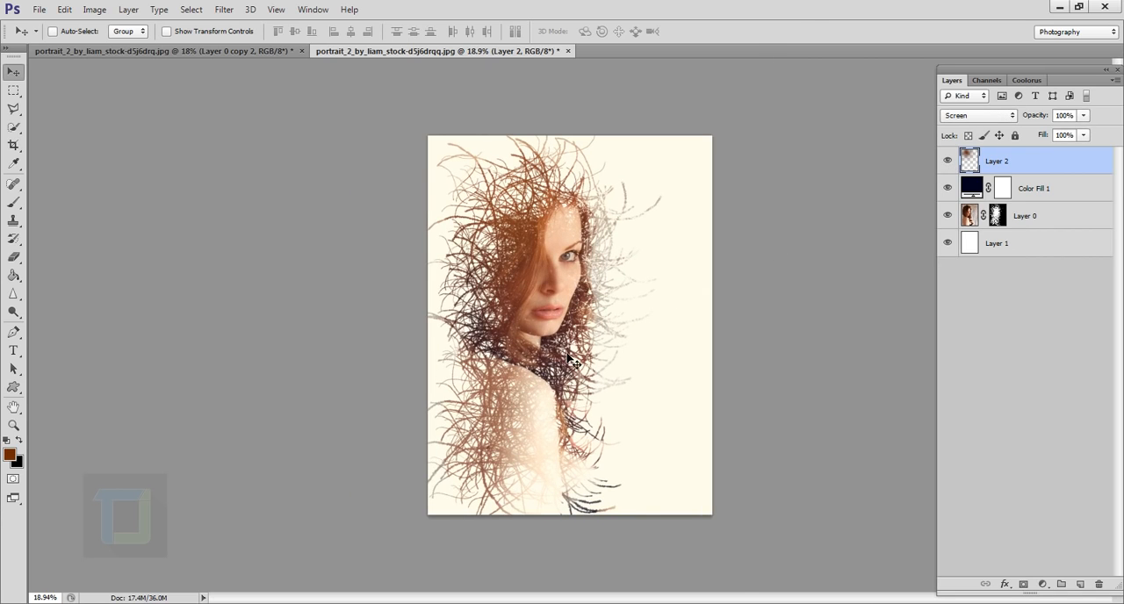
# Return to the Brush tool and choose the custom curved stroke tip at 904 px
pyautogui.scroll(2, 572, 361)
pyautogui.press('b')
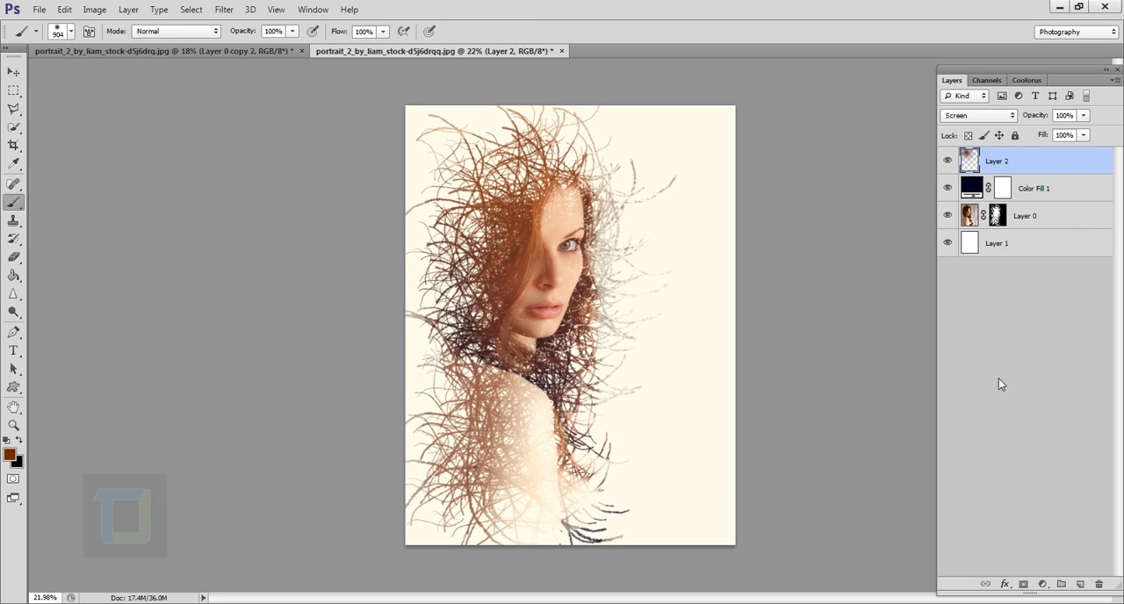
pyautogui.click(71, 32)
pyautogui.click(579, 485)
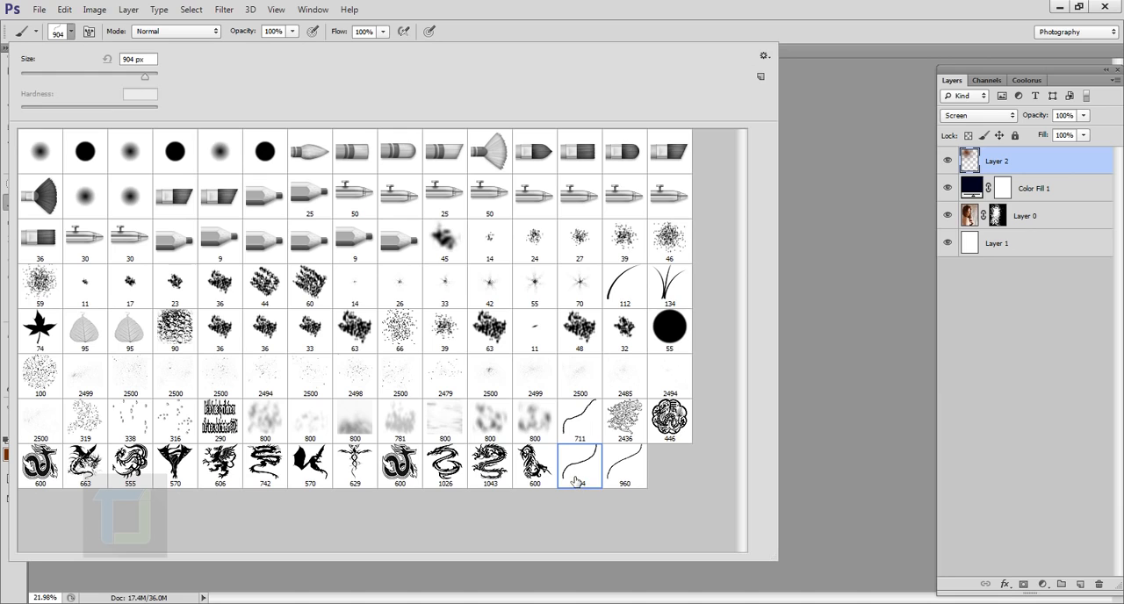
# Enable Shape Dynamics, Scattering and Texture for the 904 px curved stroke brush and look over the available brush tips
pyautogui.click(544, 7)
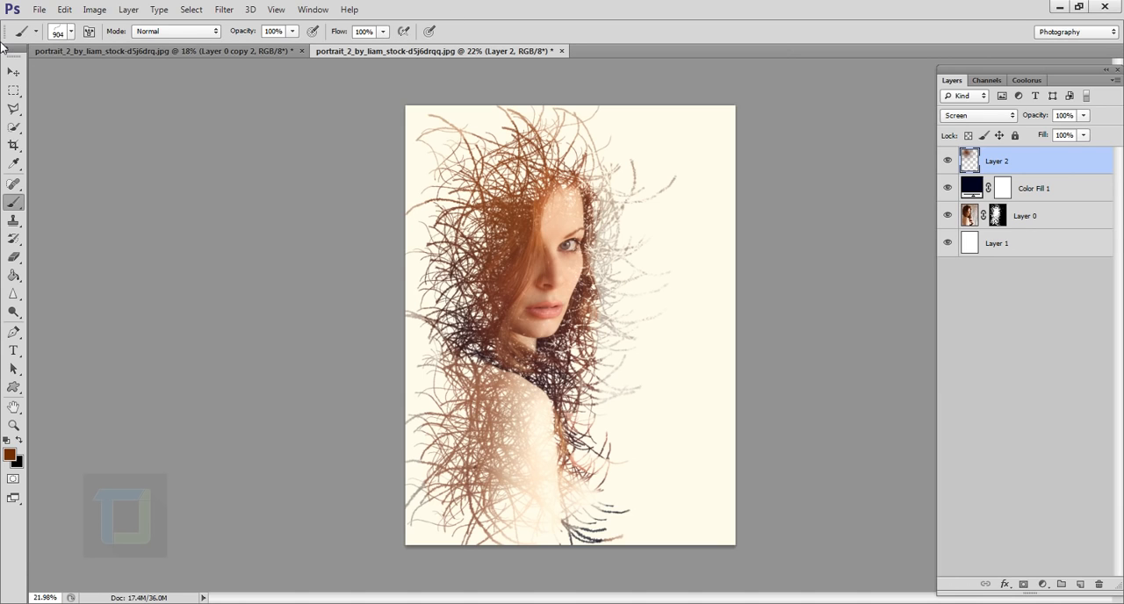
pyautogui.click(89, 32)
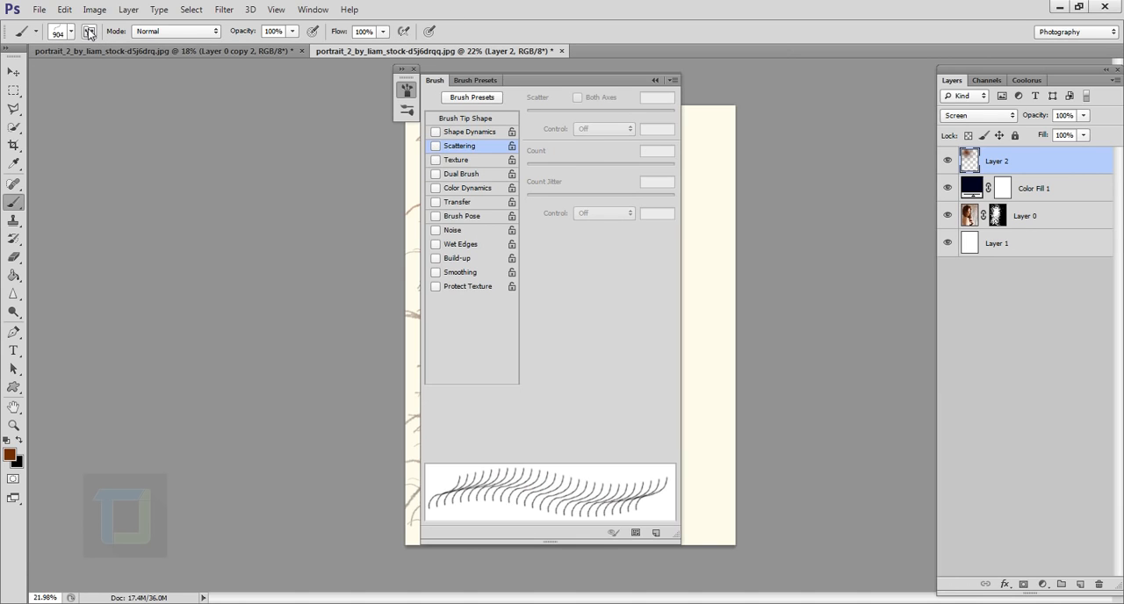
pyautogui.click(435, 147)
pyautogui.click(436, 133)
pyautogui.click(470, 137)
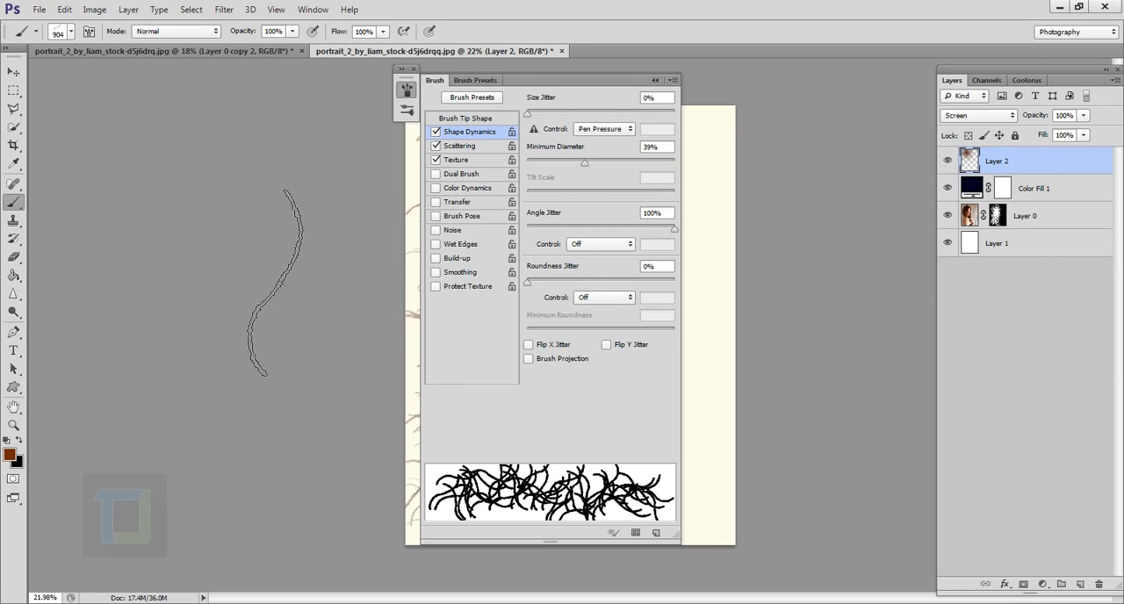
pyautogui.click(71, 32)
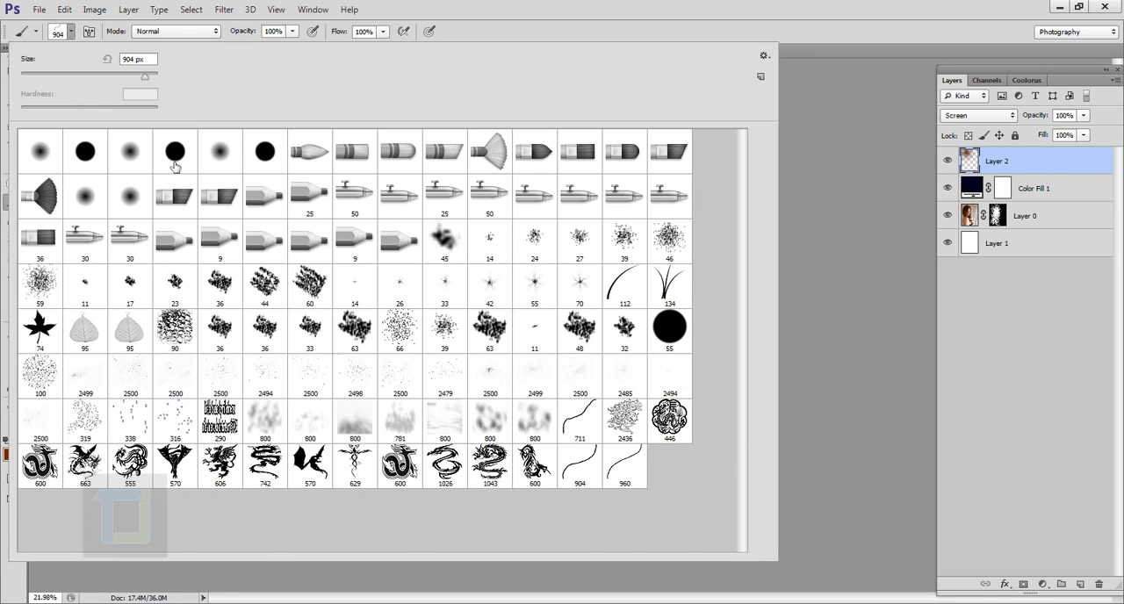
pyautogui.click(697, 5)
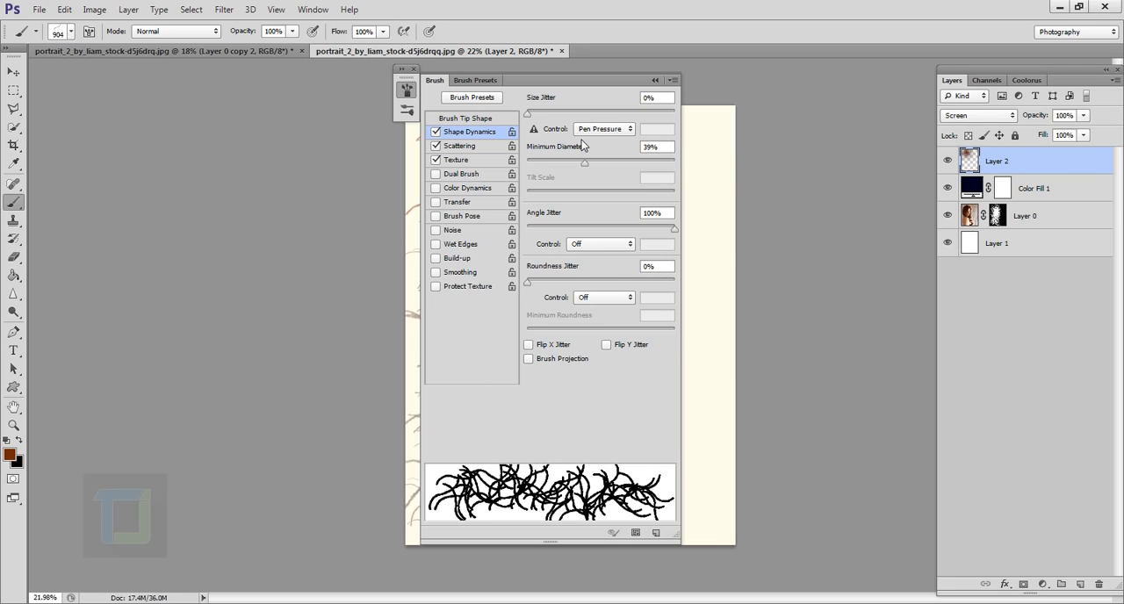
# Enable Dual Brush and Color Dynamics for the curved stroke brush and show the Color Dynamics options
pyautogui.click(436, 174)
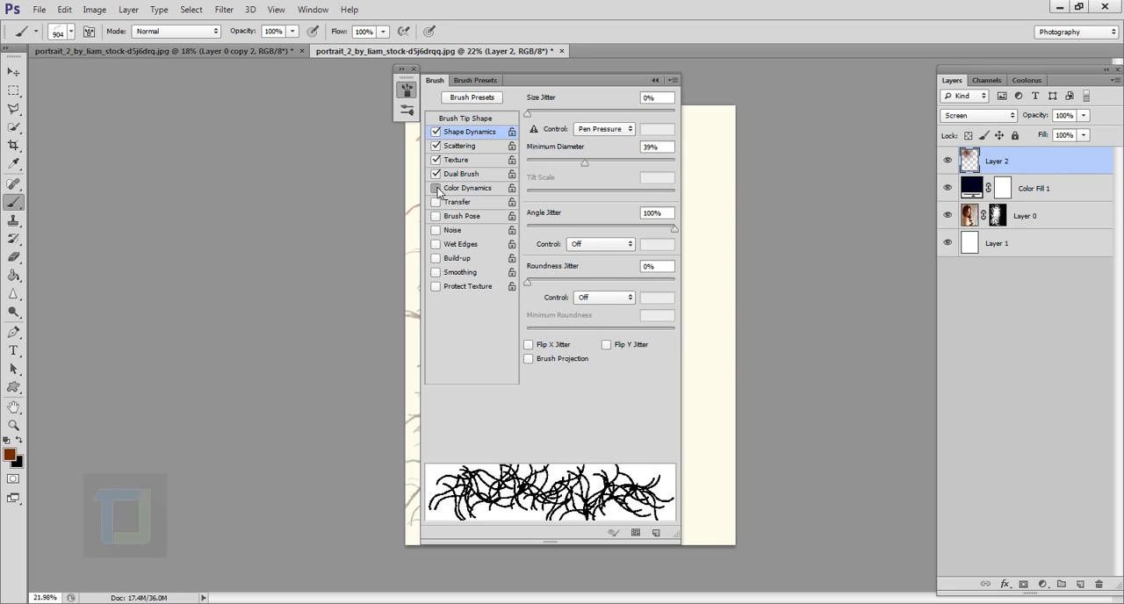
pyautogui.click(437, 189)
pyautogui.click(458, 192)
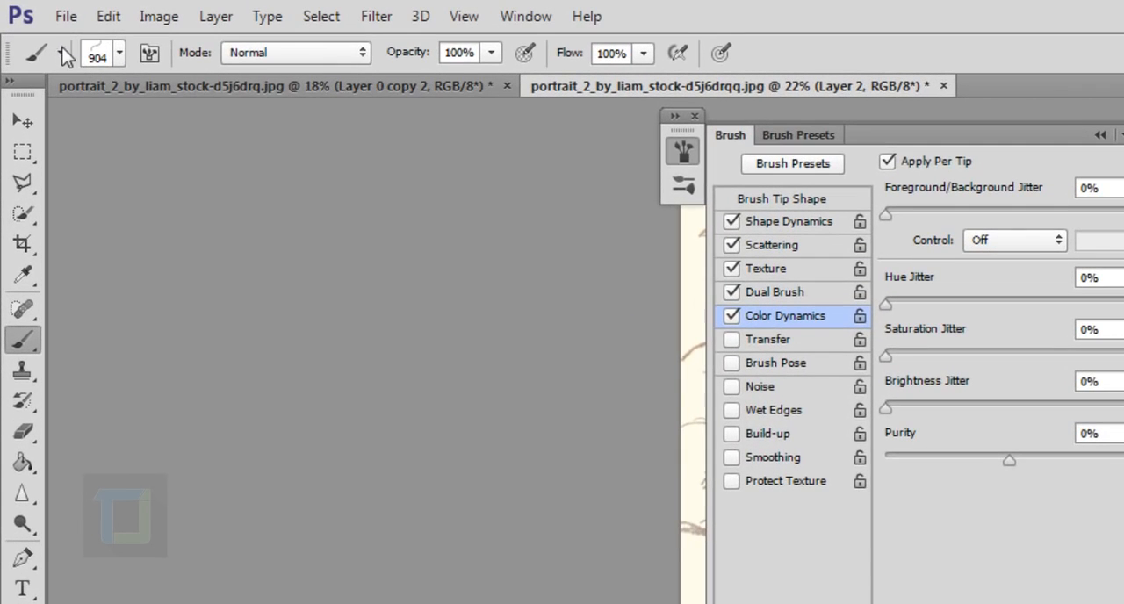
# Save the configured brush as a tool preset named "my special brush preset" with its colour included
pyautogui.click(37, 32)
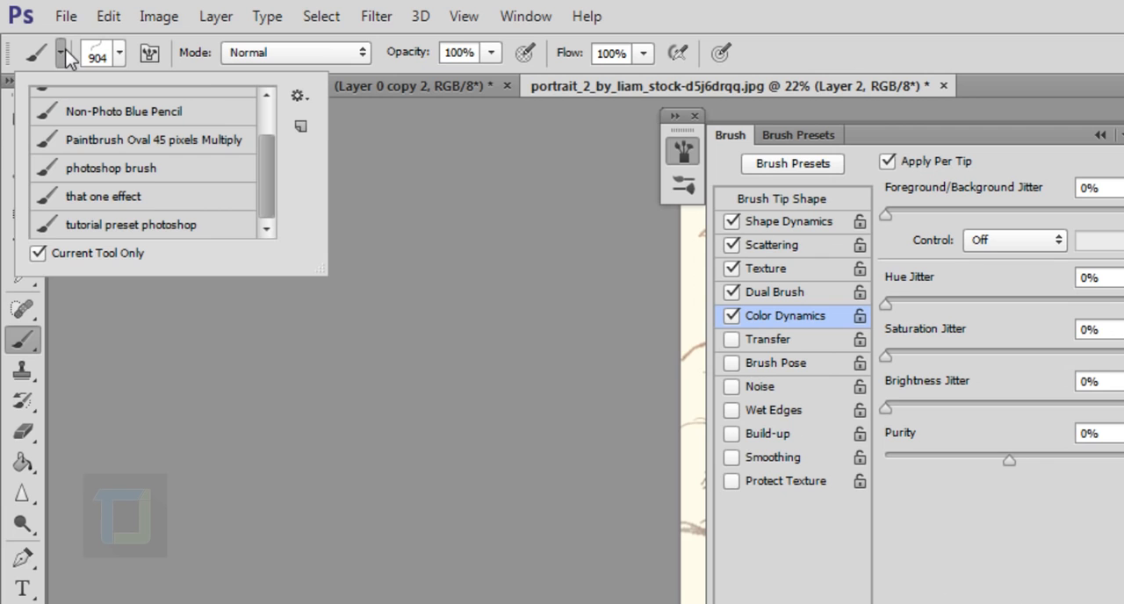
pyautogui.click(301, 129)
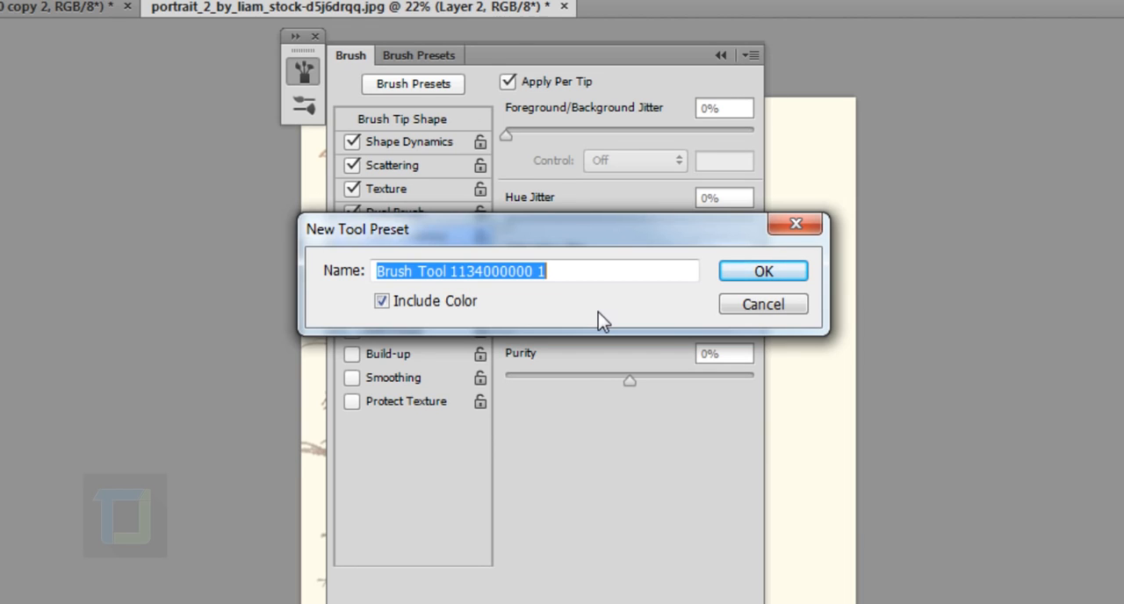
pyautogui.write('my spe')
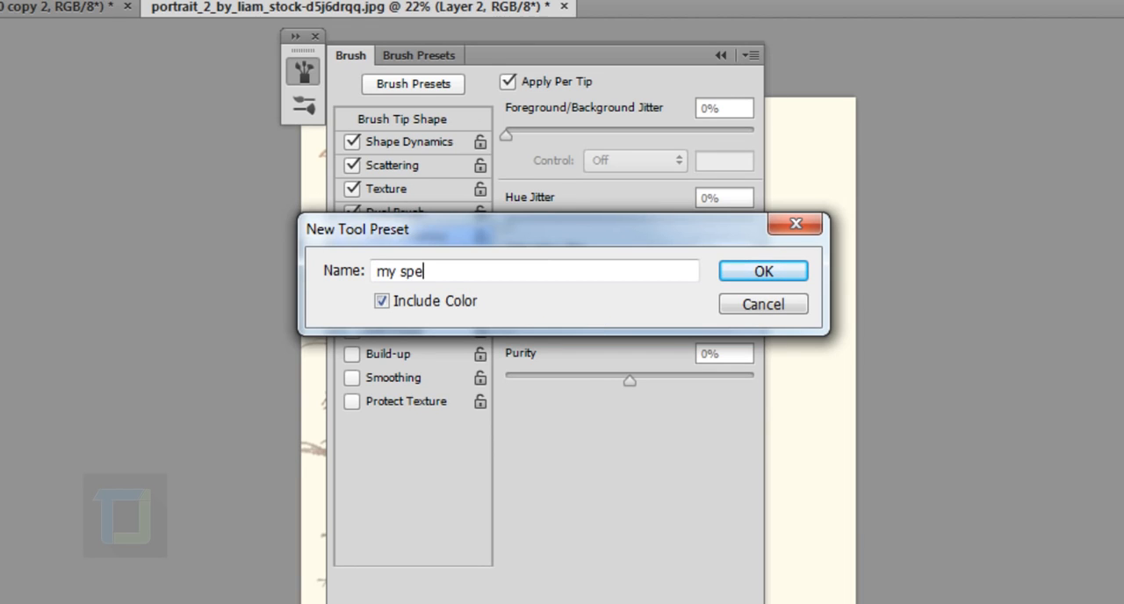
pyautogui.write('cial brush p')
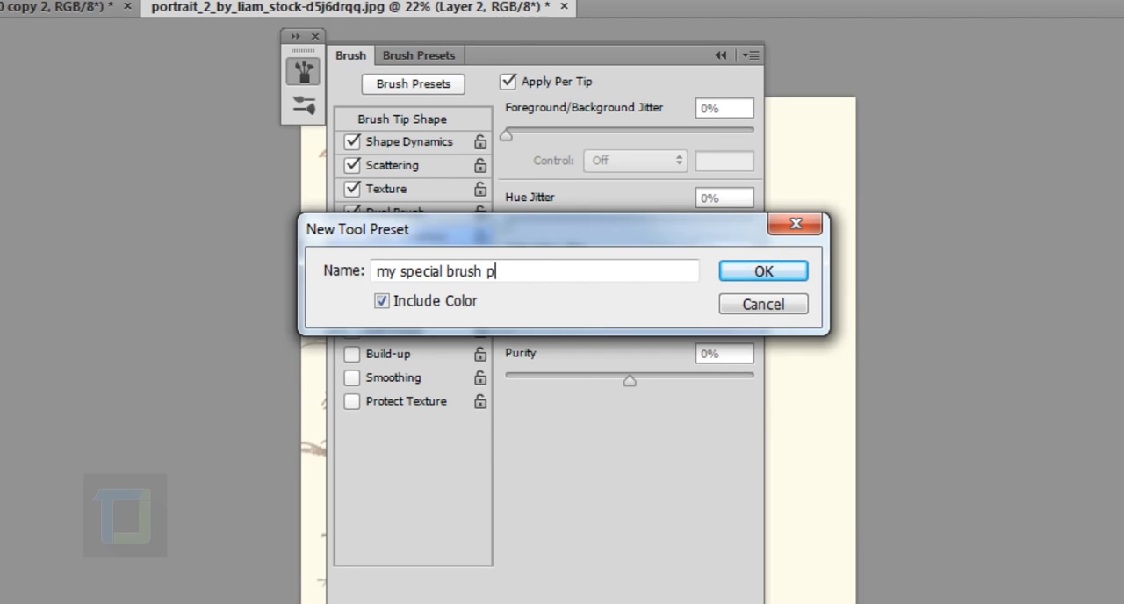
pyautogui.write('reset')
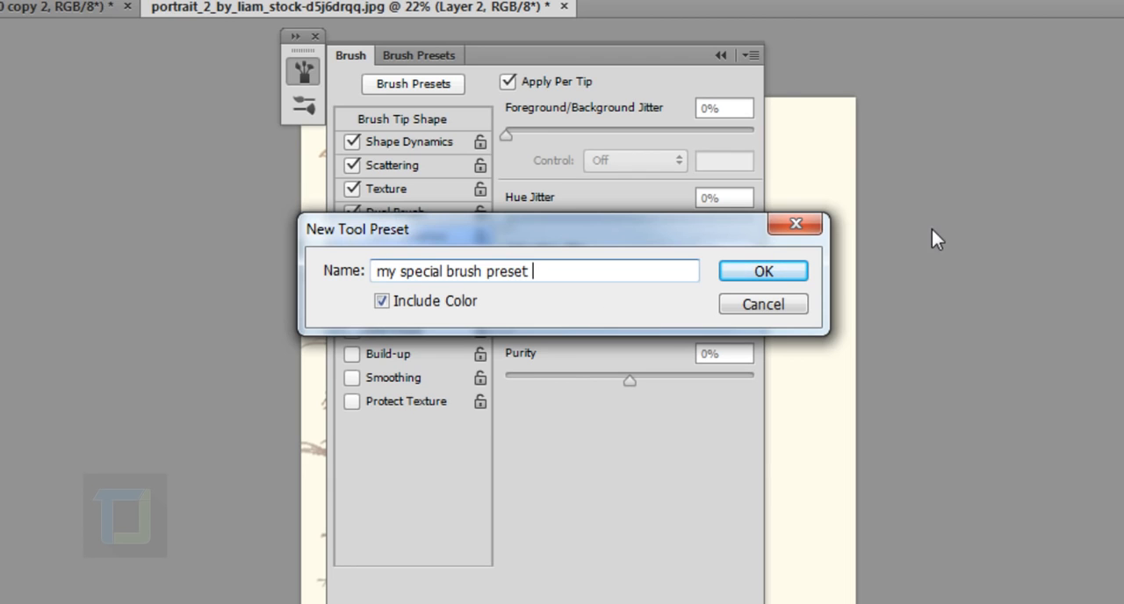
pyautogui.click(774, 275)
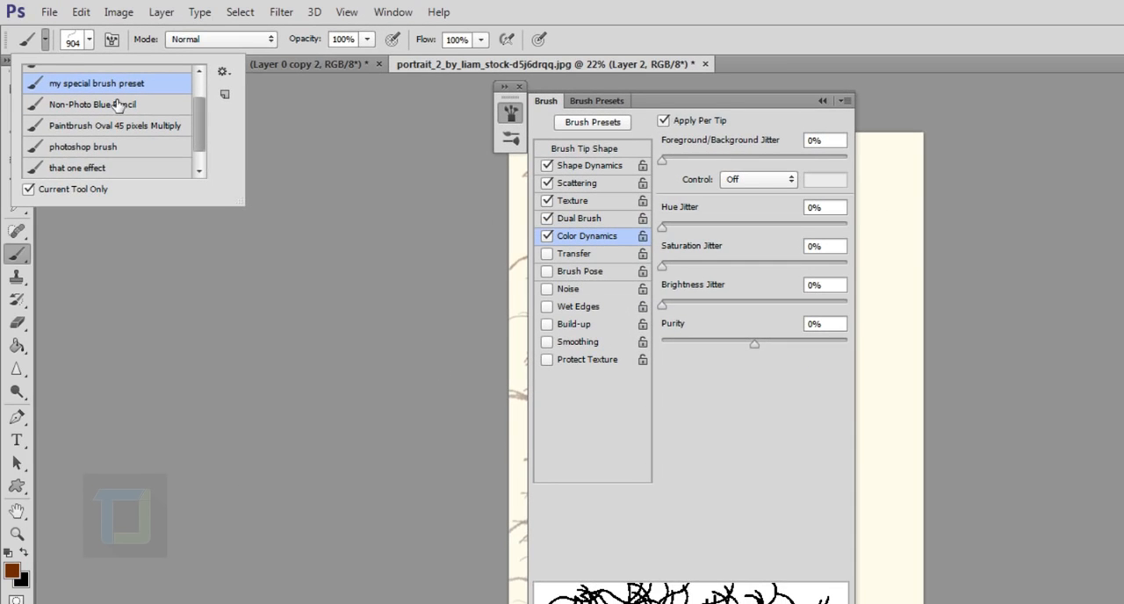
pyautogui.scroll(2, 210, 134)
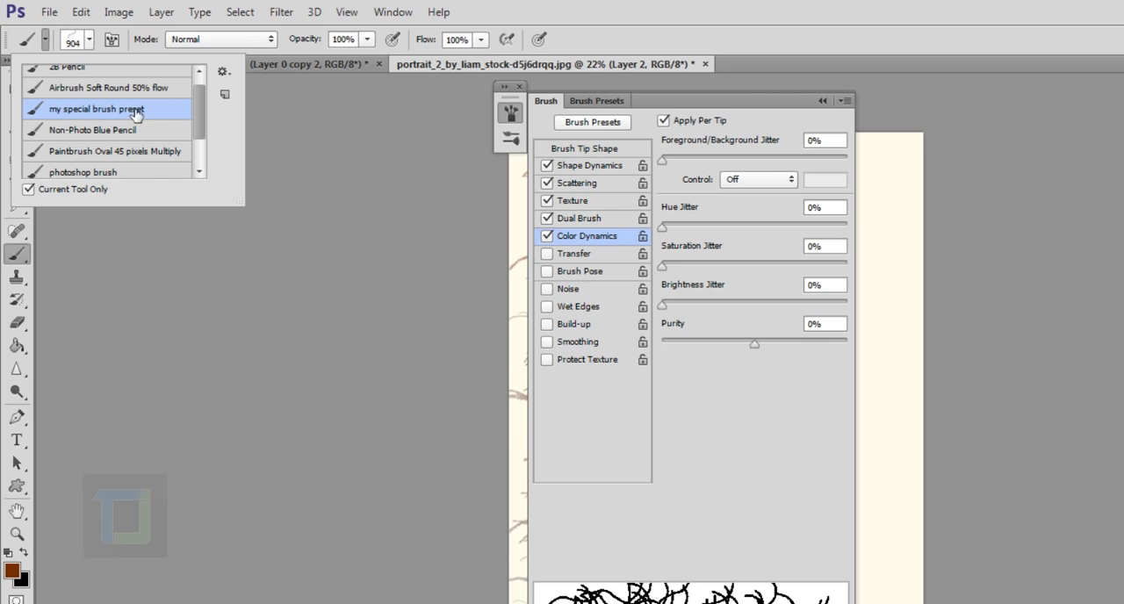
# Switch to the soft and hard 300 px round tips, and return to the plain 904 px curved stroke tip
pyautogui.click(89, 40)
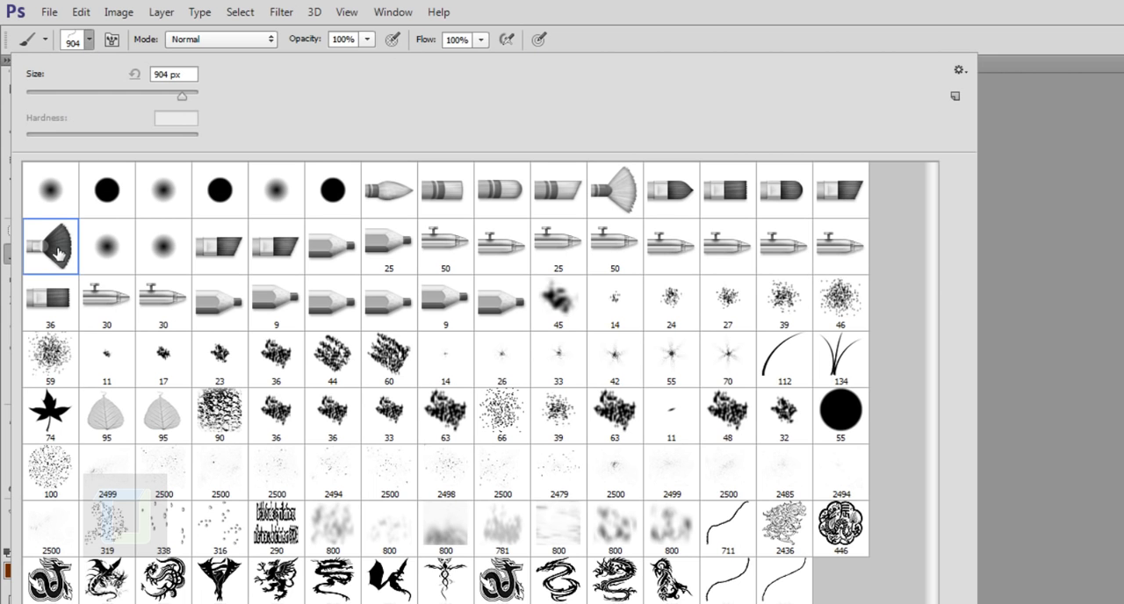
pyautogui.click(166, 247)
pyautogui.click(295, 195)
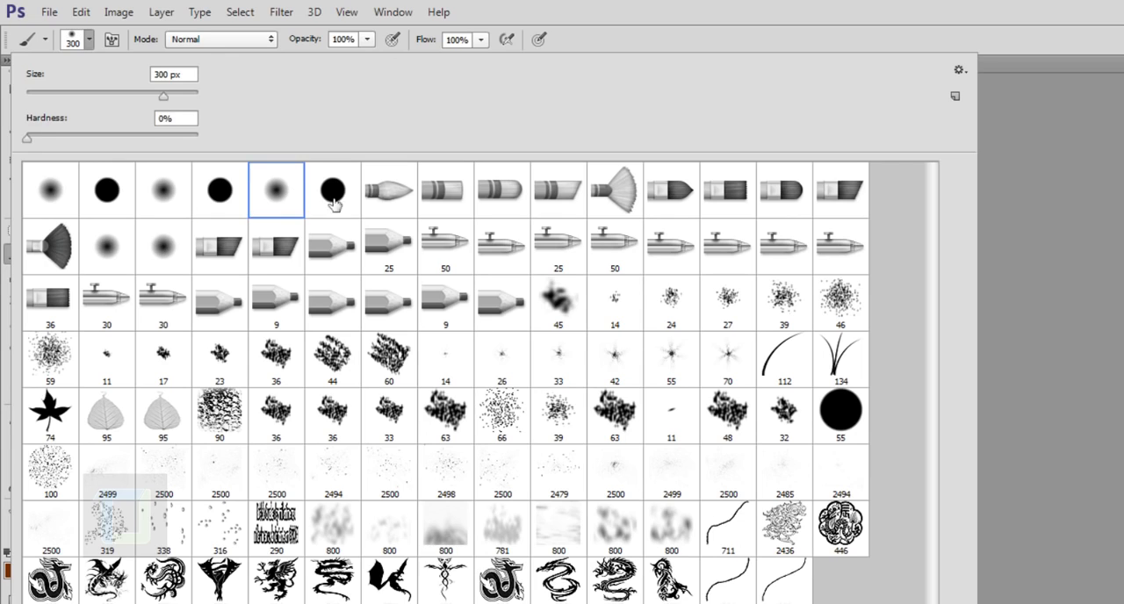
pyautogui.click(334, 202)
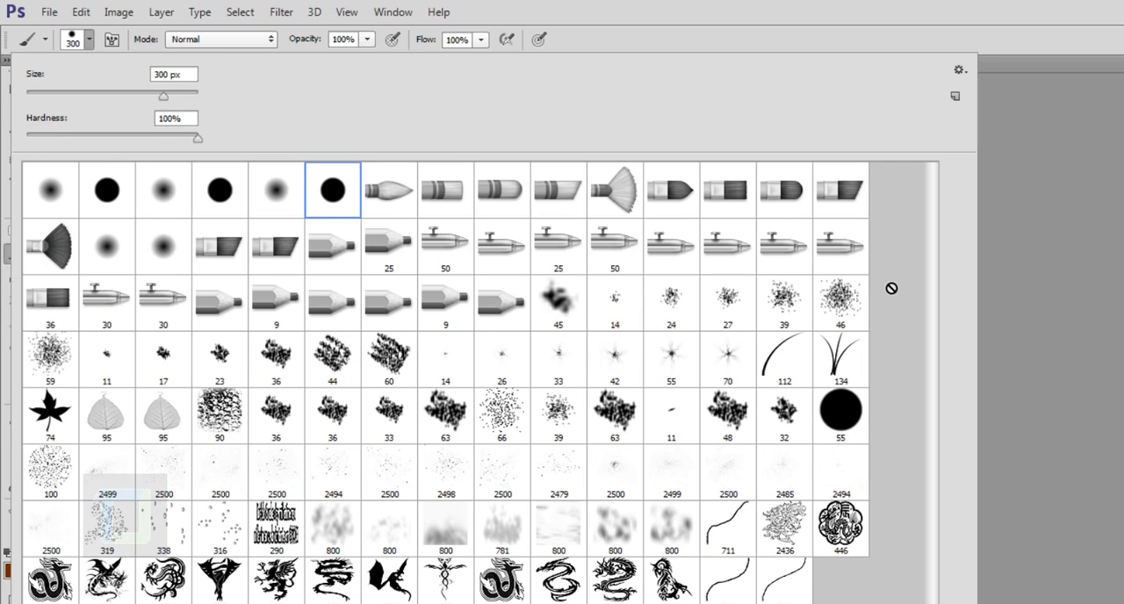
pyautogui.click(733, 598)
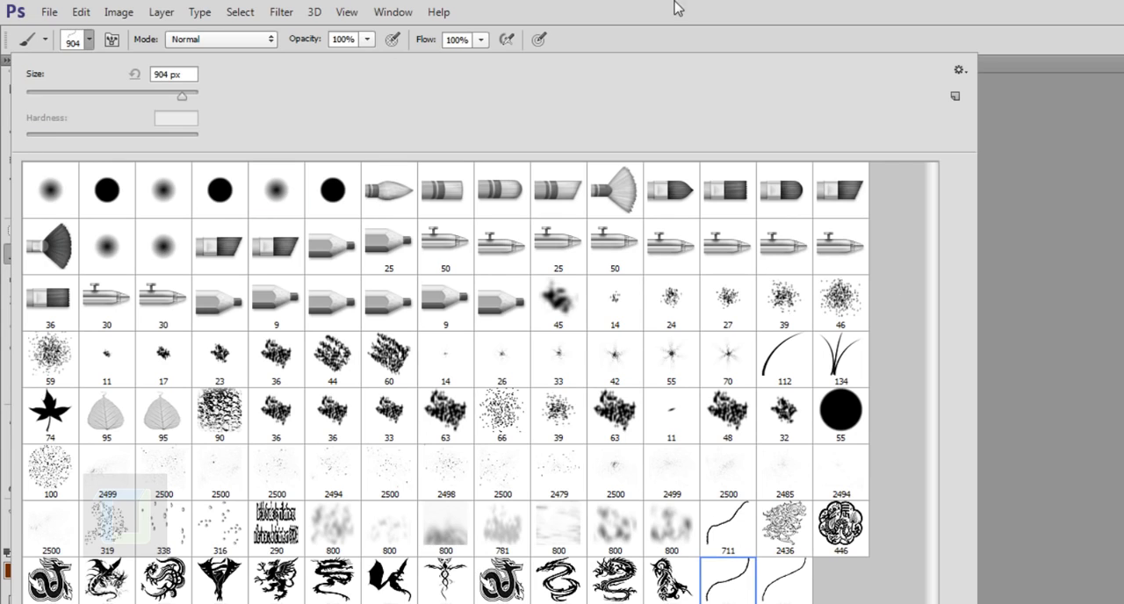
pyautogui.click(689, 11)
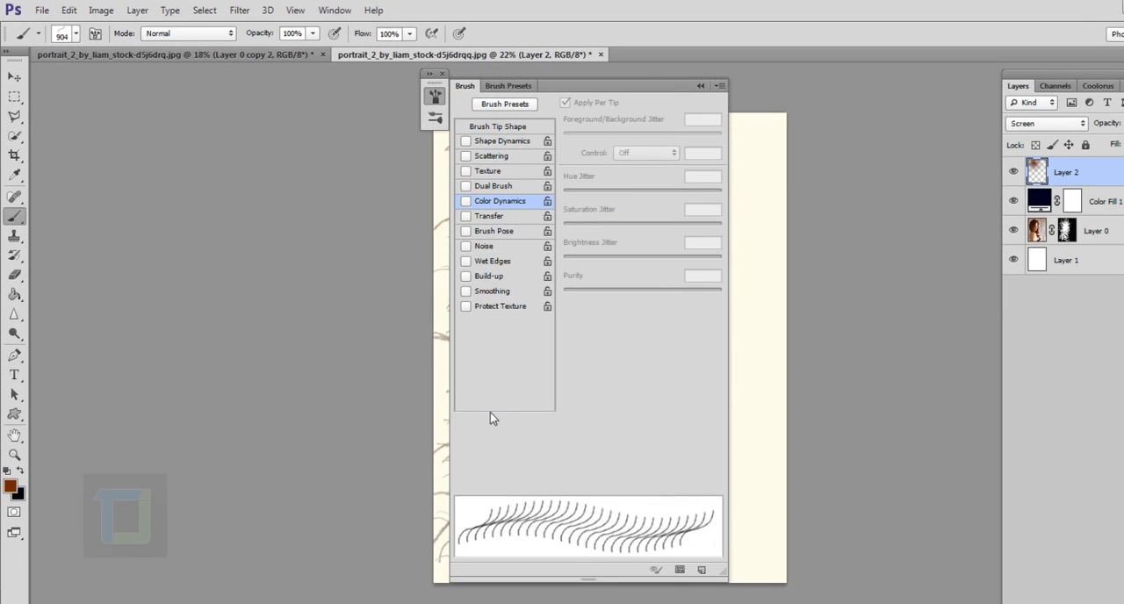
# Load the saved "my special brush preset" for the Brush tool and collapse the brush settings
pyautogui.click(38, 33)
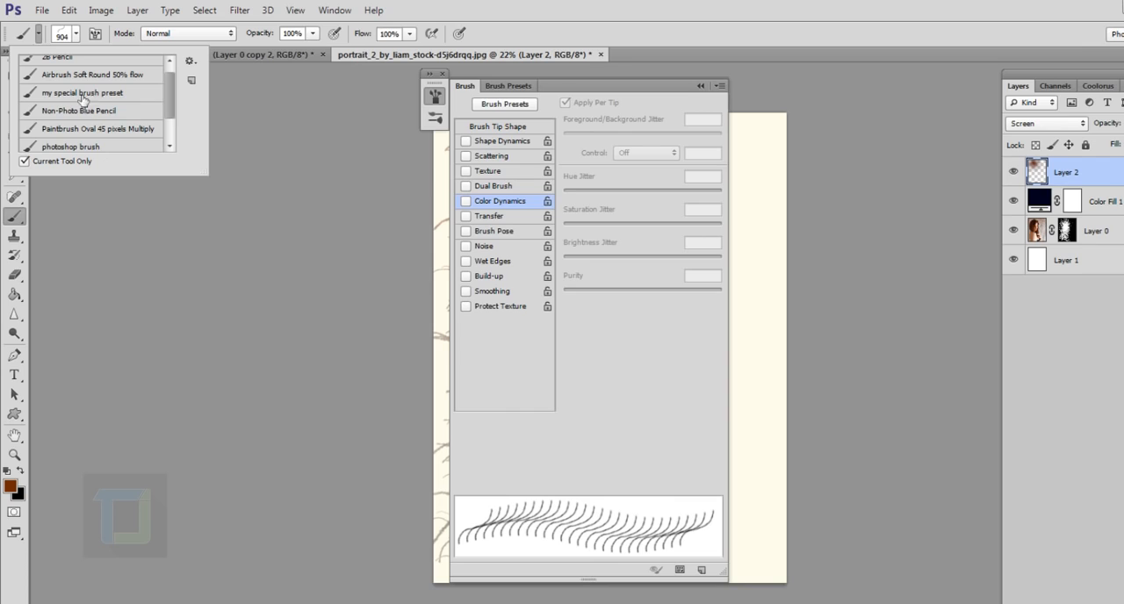
pyautogui.click(88, 93)
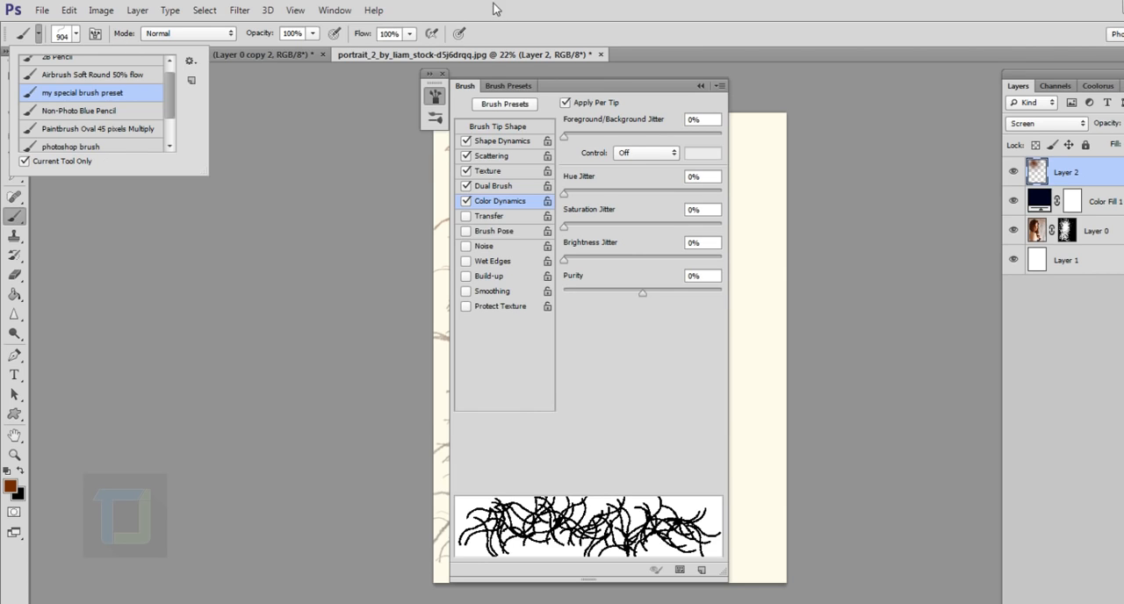
pyautogui.click(700, 85)
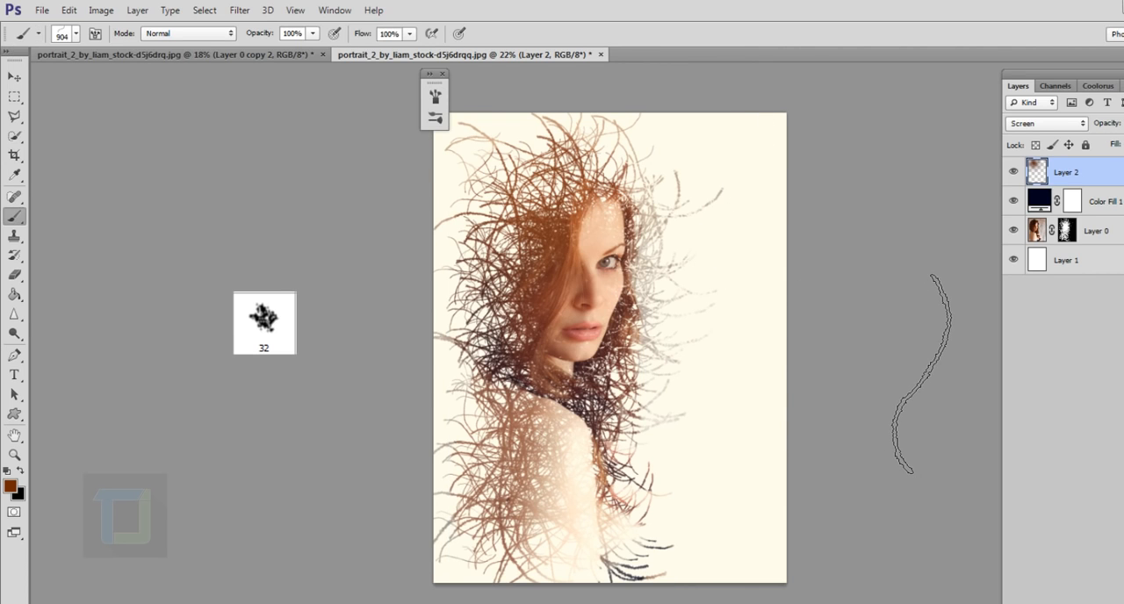